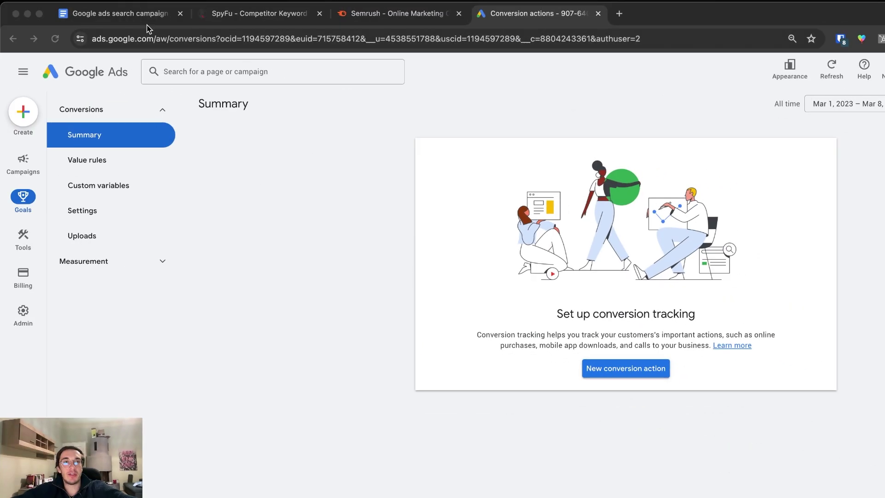
Step: Read the campaign brief's sentences about the target audience and crafting ad copy
{"action": "left_click", "coordinate": [145, 21]}
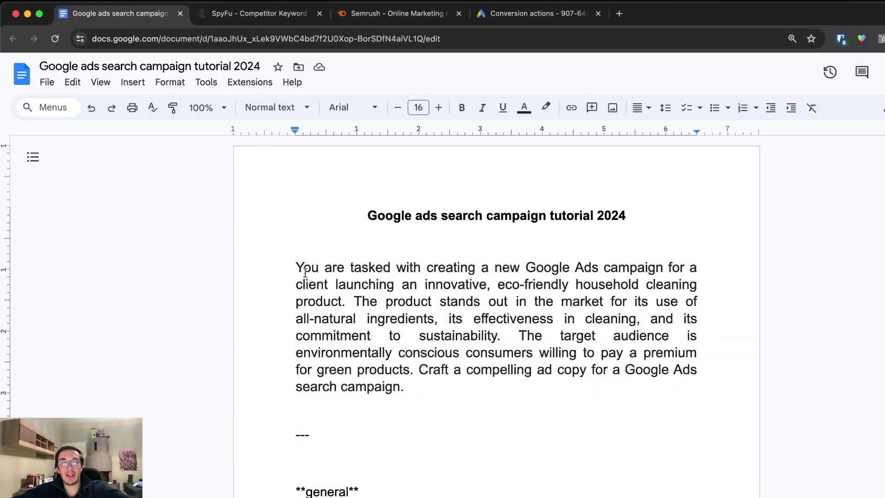
{"action": "left_click_drag", "start_coordinate": [307, 272], "coordinate": [400, 387]}
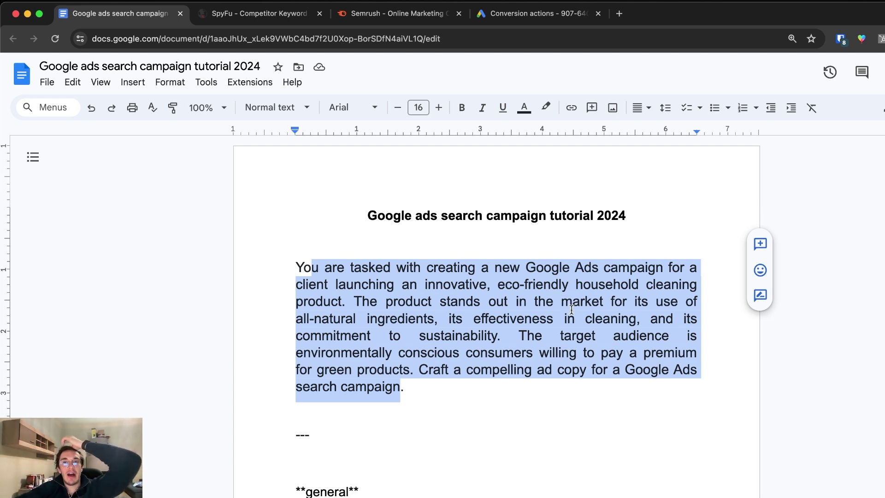
{"action": "left_click", "coordinate": [555, 302]}
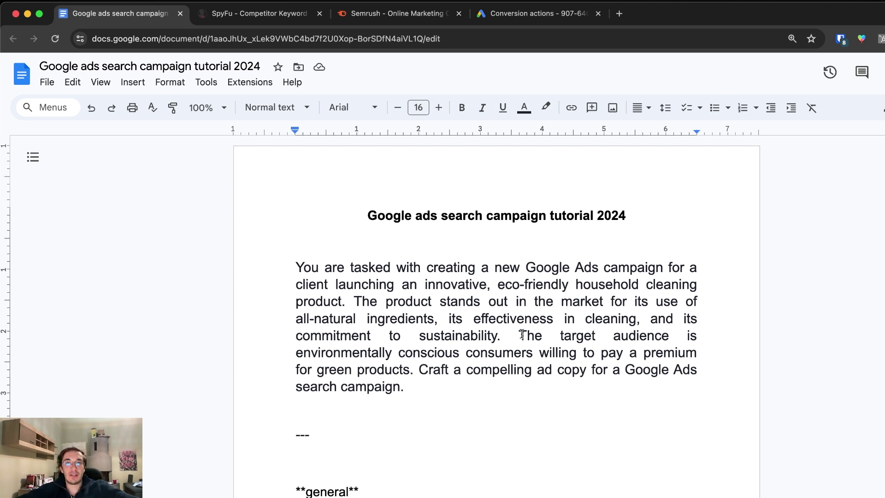
{"action": "left_click_drag", "start_coordinate": [523, 340], "coordinate": [517, 355]}
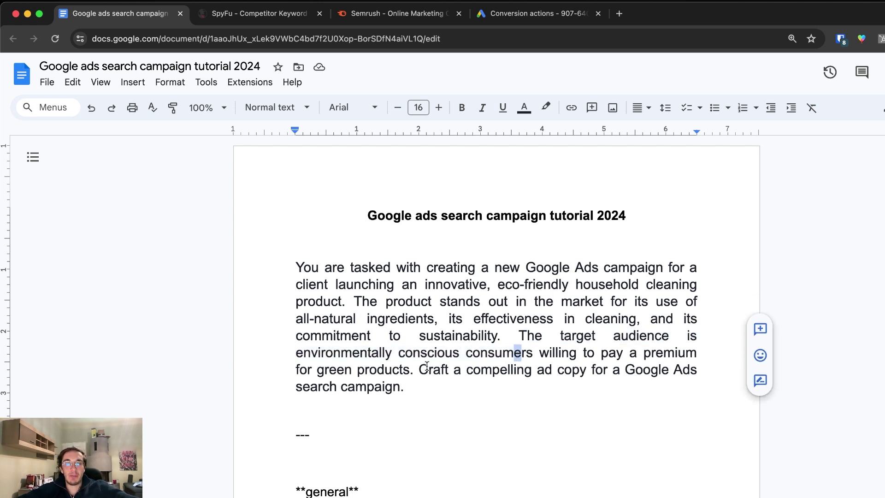
{"action": "left_click_drag", "start_coordinate": [419, 368], "coordinate": [444, 397]}
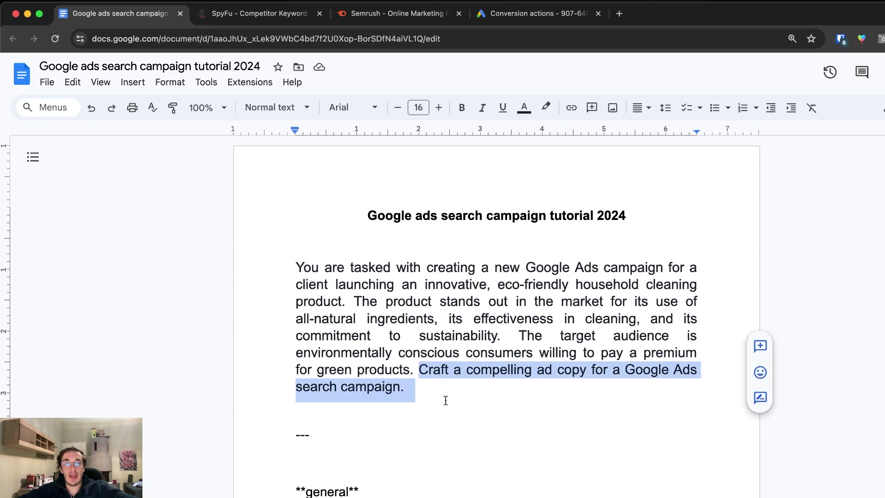
Step: Look up the persil.com domain overview in SpyFu
{"action": "left_click", "coordinate": [242, 20]}
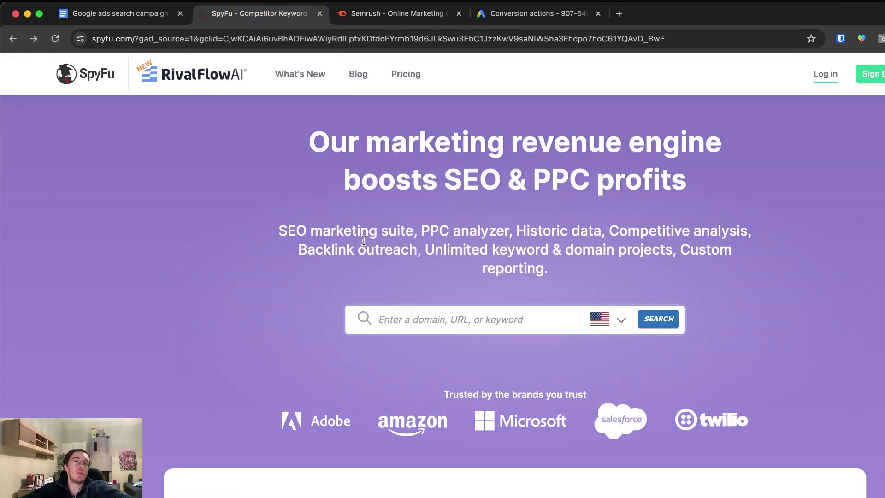
{"action": "left_click_drag", "start_coordinate": [316, 140], "coordinate": [530, 184]}
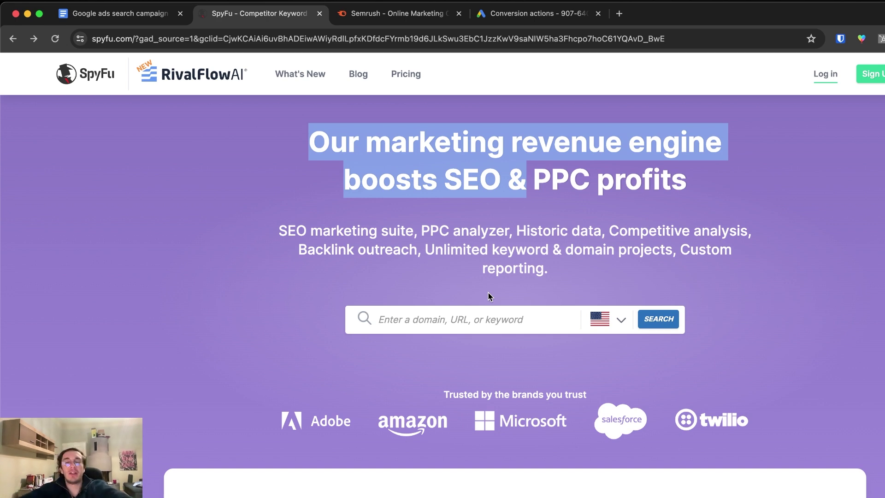
{"action": "left_click", "coordinate": [472, 315]}
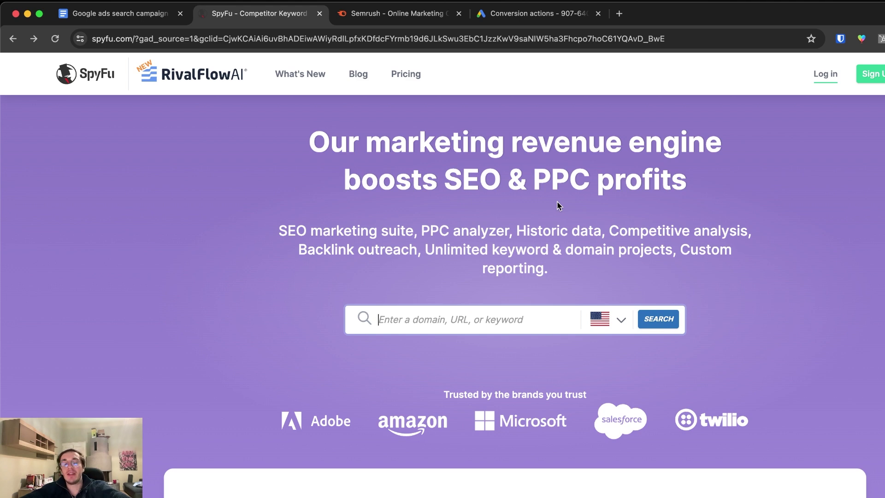
{"action": "type", "text": "persil"}
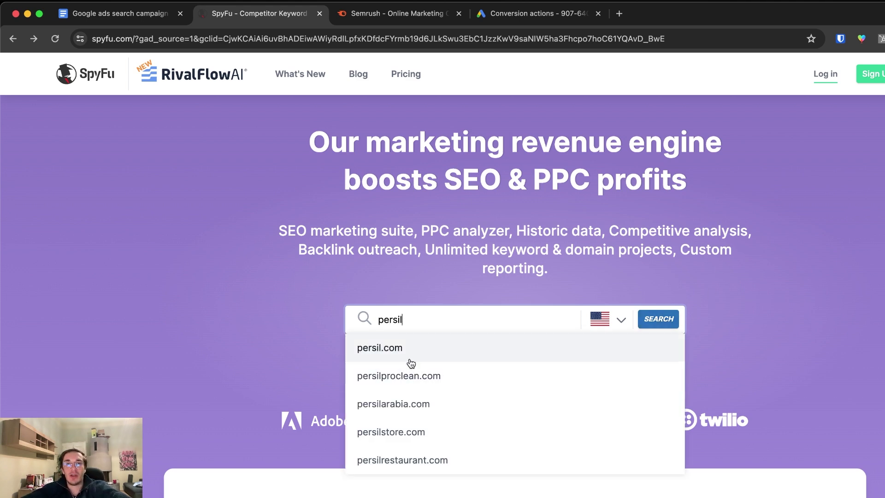
{"action": "left_click", "coordinate": [395, 346]}
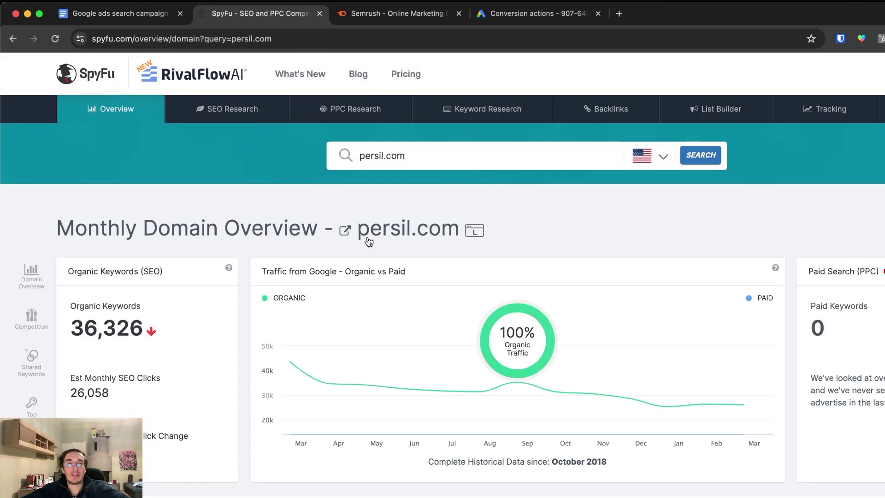
Step: Open the Kombat keyword comparison of persil.com against tide.com and clorox.com
{"action": "scroll", "coordinate": [265, 344], "scroll_direction": "down", "scroll_amount": 3}
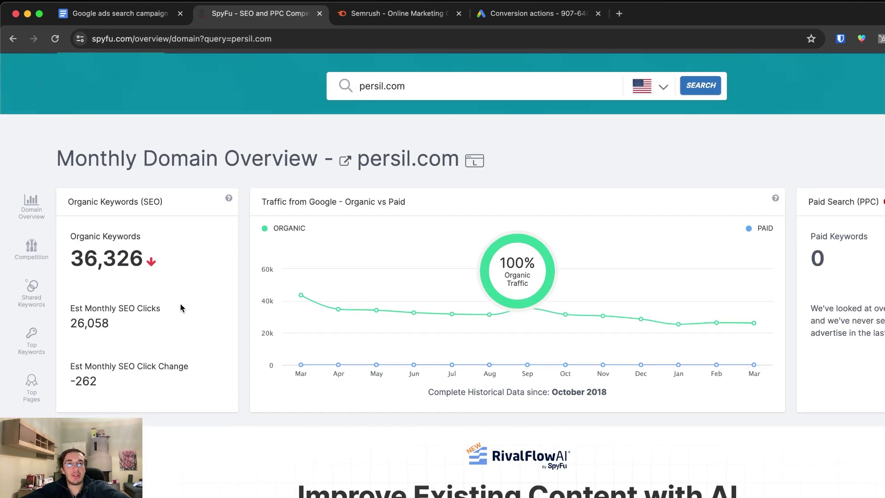
{"action": "scroll", "coordinate": [175, 206], "scroll_direction": "down", "scroll_amount": 12}
{"action": "scroll", "coordinate": [174, 208], "scroll_direction": "down", "scroll_amount": 5}
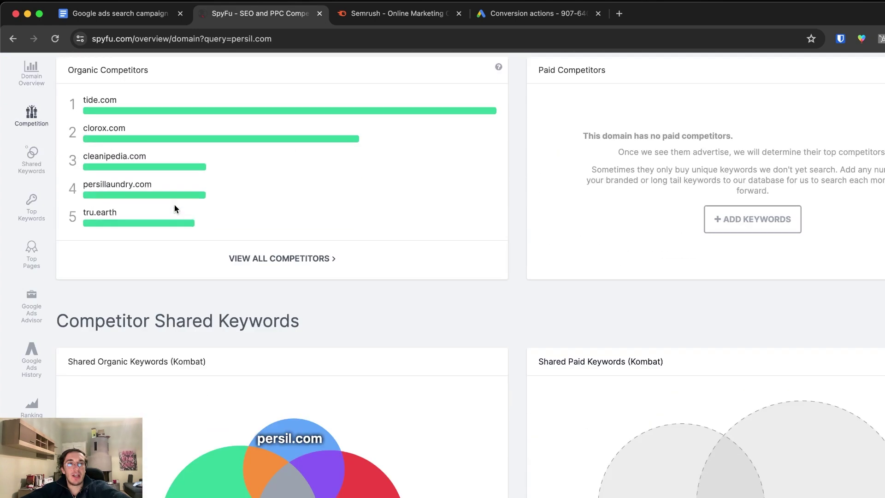
{"action": "scroll", "coordinate": [161, 208], "scroll_direction": "up", "scroll_amount": 3}
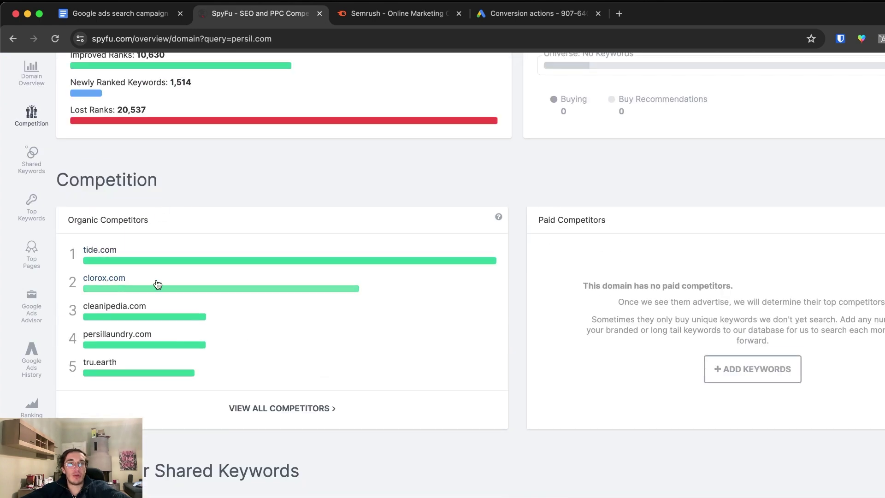
{"action": "scroll", "coordinate": [350, 242], "scroll_direction": "down", "scroll_amount": 10}
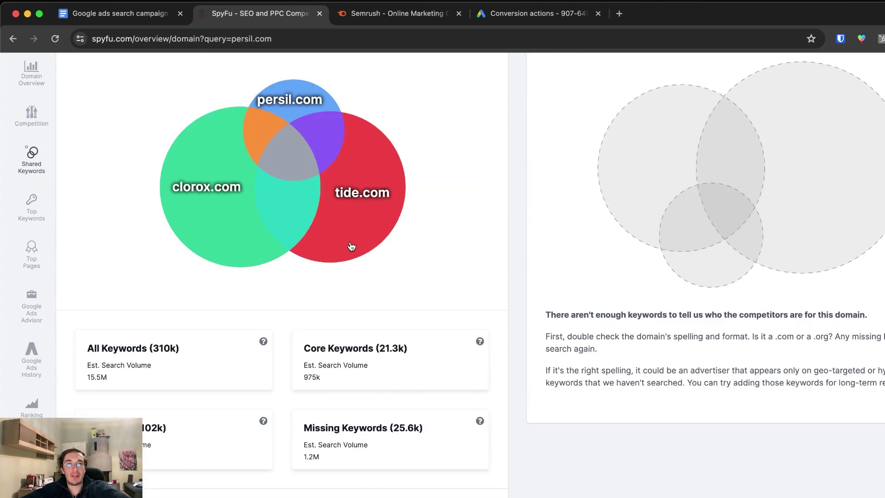
{"action": "scroll", "coordinate": [350, 244], "scroll_direction": "down", "scroll_amount": 3}
{"action": "scroll", "coordinate": [170, 231], "scroll_direction": "down", "scroll_amount": 6}
{"action": "scroll", "coordinate": [169, 233], "scroll_direction": "up", "scroll_amount": 4}
{"action": "scroll", "coordinate": [169, 232], "scroll_direction": "up", "scroll_amount": 5}
{"action": "left_click", "coordinate": [140, 365]}
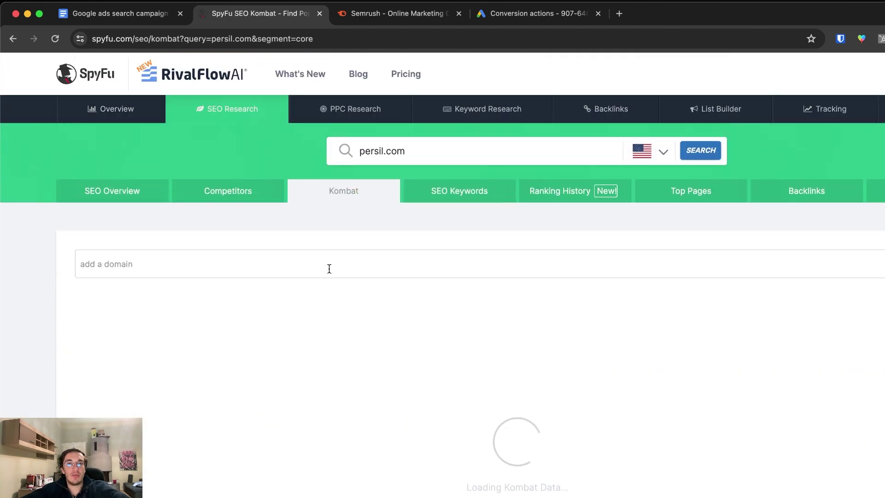
{"action": "scroll", "coordinate": [377, 289], "scroll_direction": "down", "scroll_amount": 4}
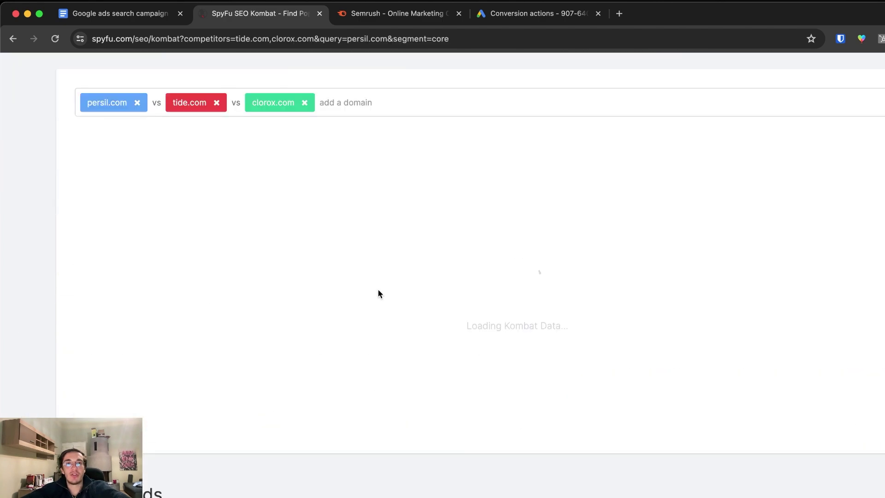
{"action": "scroll", "coordinate": [410, 226], "scroll_direction": "down", "scroll_amount": 4}
{"action": "scroll", "coordinate": [410, 223], "scroll_direction": "up", "scroll_amount": 8}
{"action": "key", "text": "super+l"}
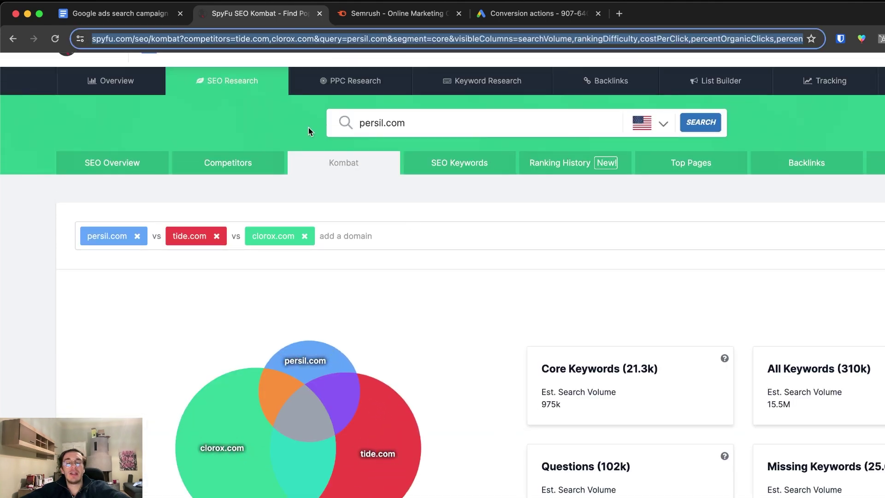
Step: Search Google for 'google keyword planner' in a new tab
{"action": "left_click", "coordinate": [340, 38]}
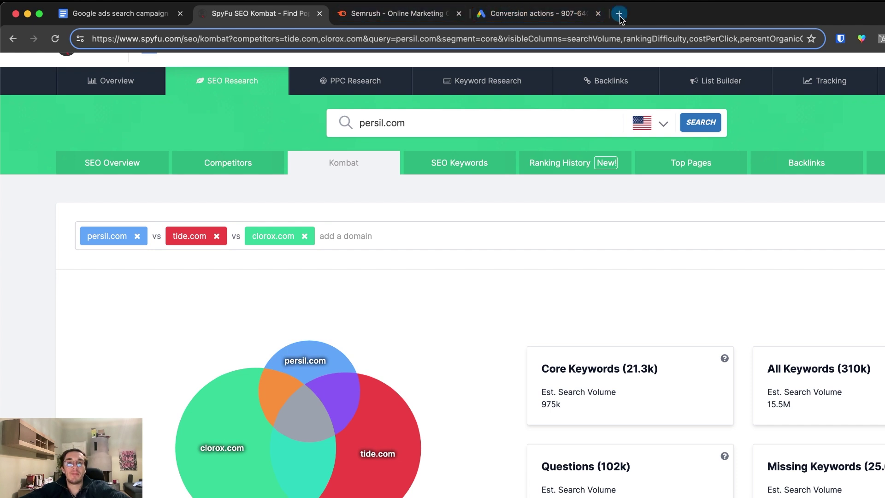
{"action": "left_click", "coordinate": [619, 14]}
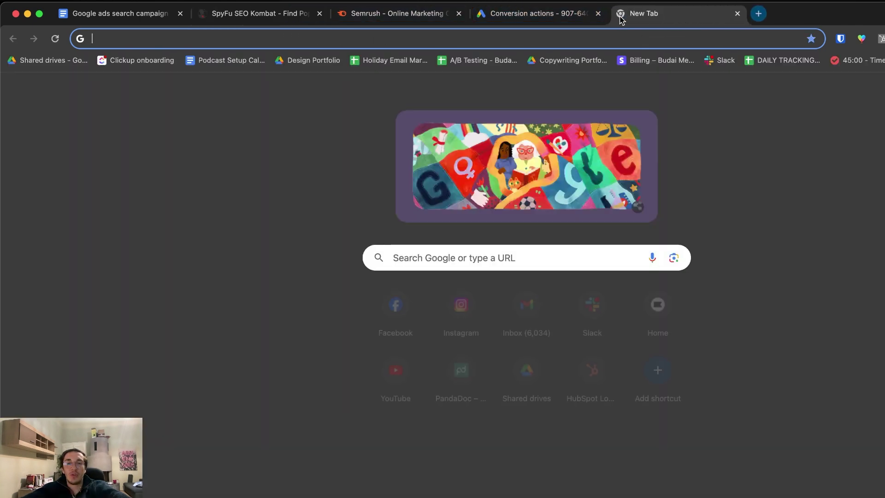
{"action": "type", "text": "gogo"}
{"action": "key", "text": "BackSpace"}
{"action": "key", "text": "BackSpace"}
{"action": "type", "text": "ogle keyword planner"}
{"action": "key", "text": "Return"}
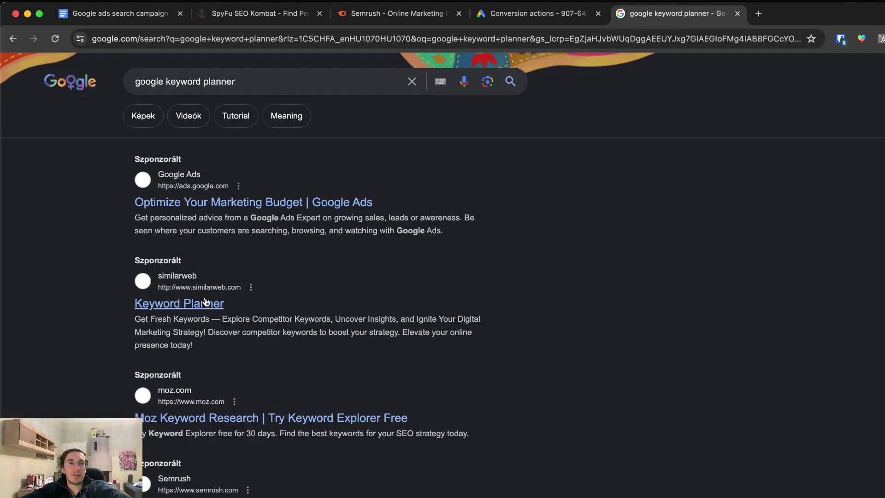
Step: Open the Google Ads Keyword Planner result, then return to the keyword document
{"action": "scroll", "coordinate": [198, 308], "scroll_direction": "down", "scroll_amount": 5}
{"action": "scroll", "coordinate": [197, 319], "scroll_direction": "down", "scroll_amount": 1}
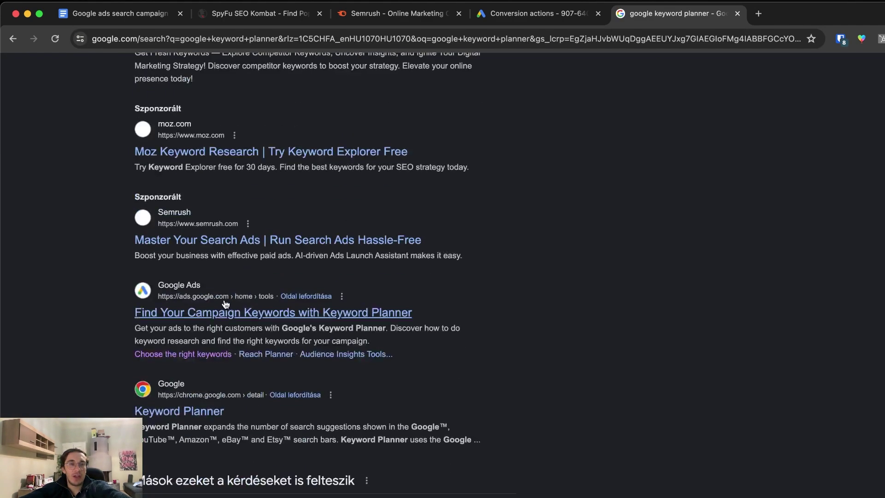
{"action": "left_click", "coordinate": [252, 311]}
{"action": "key", "text": "super+1"}
{"action": "left_click_drag", "start_coordinate": [321, 159], "coordinate": [372, 286]}
{"action": "left_click", "coordinate": [430, 217]}
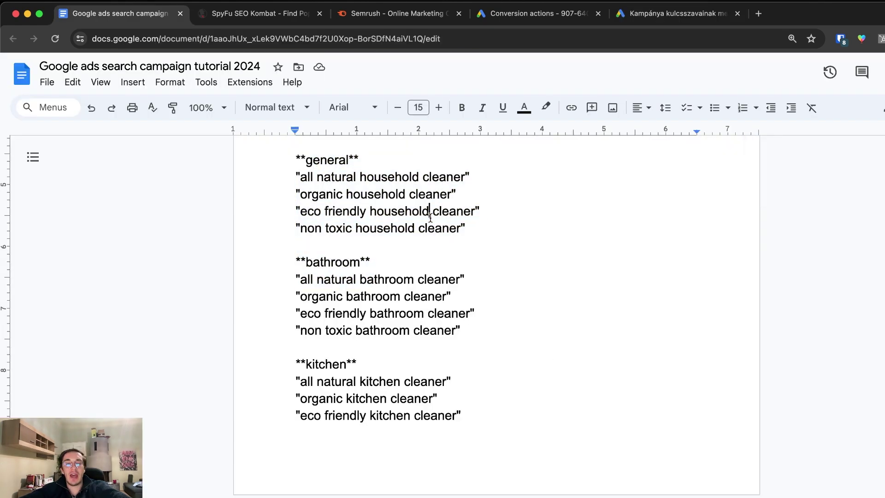
{"action": "left_click_drag", "start_coordinate": [360, 159], "coordinate": [478, 179]}
{"action": "left_click", "coordinate": [365, 239]}
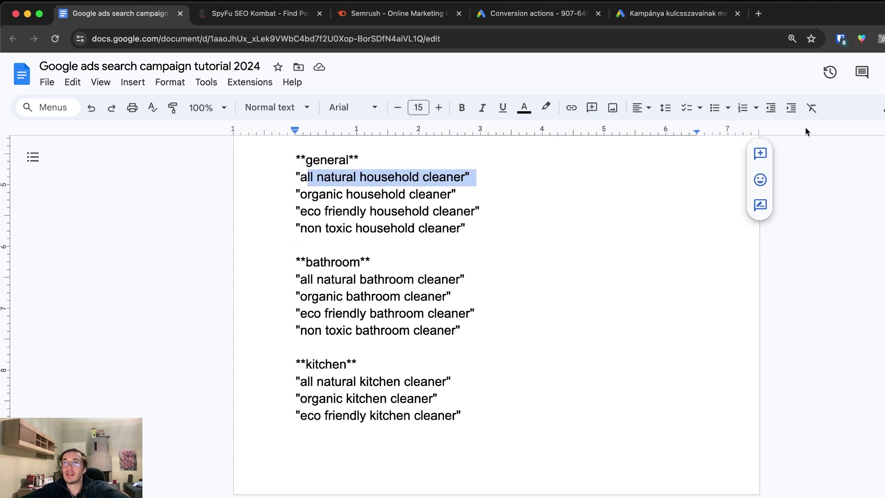
{"action": "scroll", "coordinate": [540, 422], "scroll_direction": "up", "scroll_amount": 3}
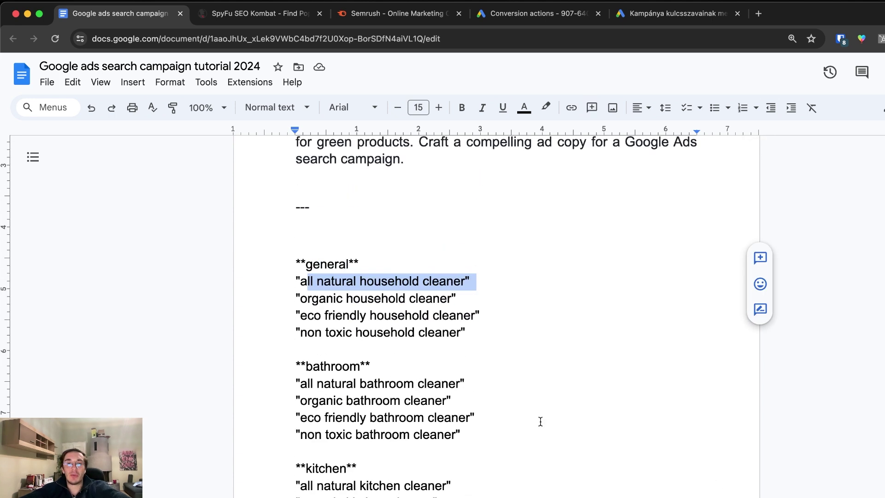
{"action": "left_click", "coordinate": [426, 330]}
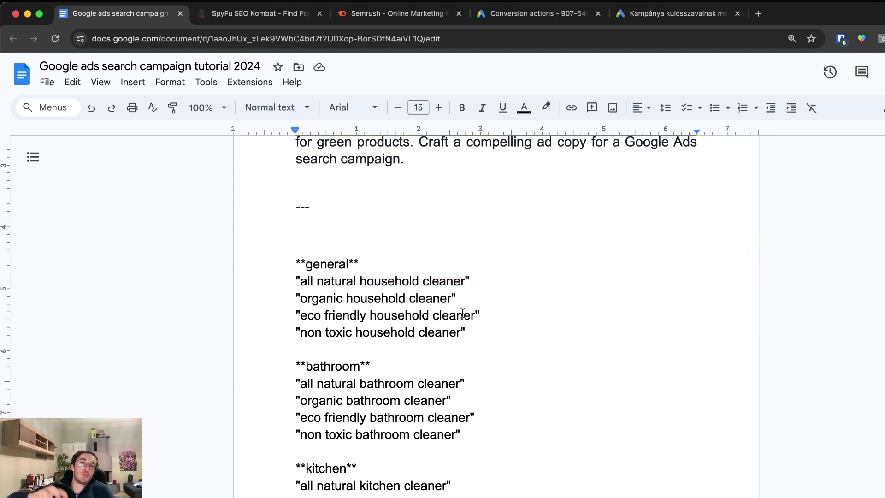
{"action": "left_click", "coordinate": [469, 308]}
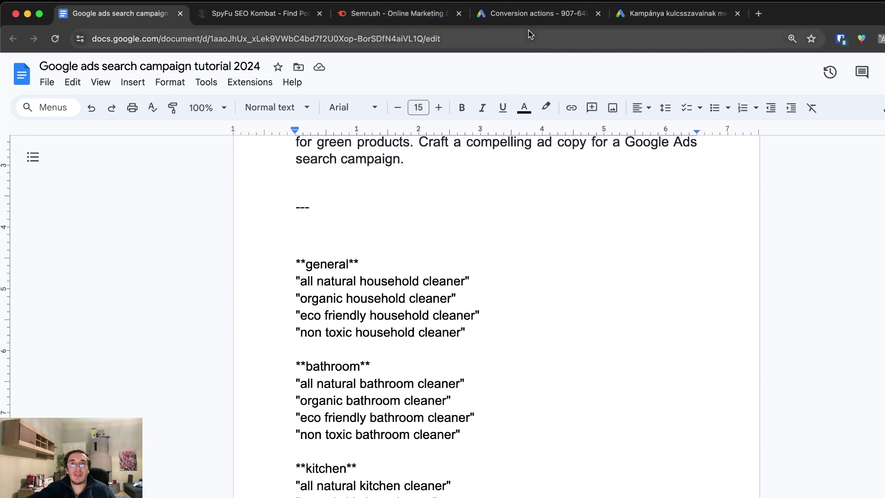
Step: Start the new Google Ads campaign with the Sales objective and Search campaign type
{"action": "left_click", "coordinate": [557, 16]}
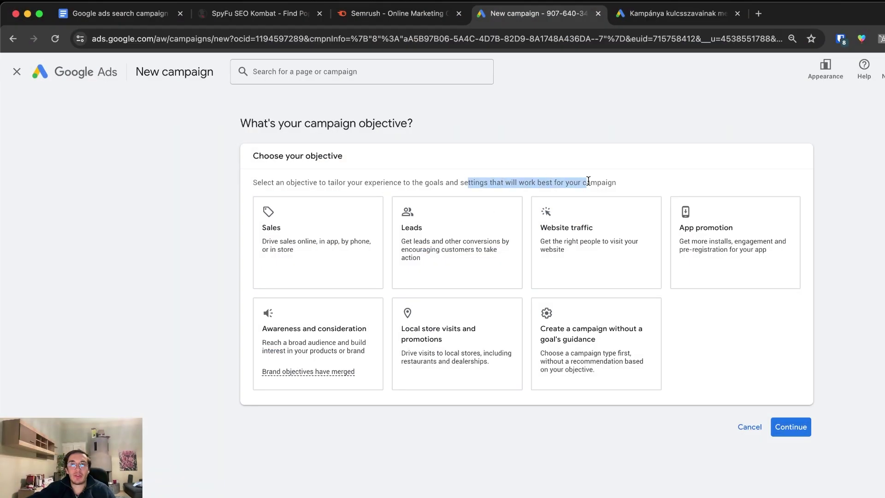
{"action": "left_click", "coordinate": [586, 162]}
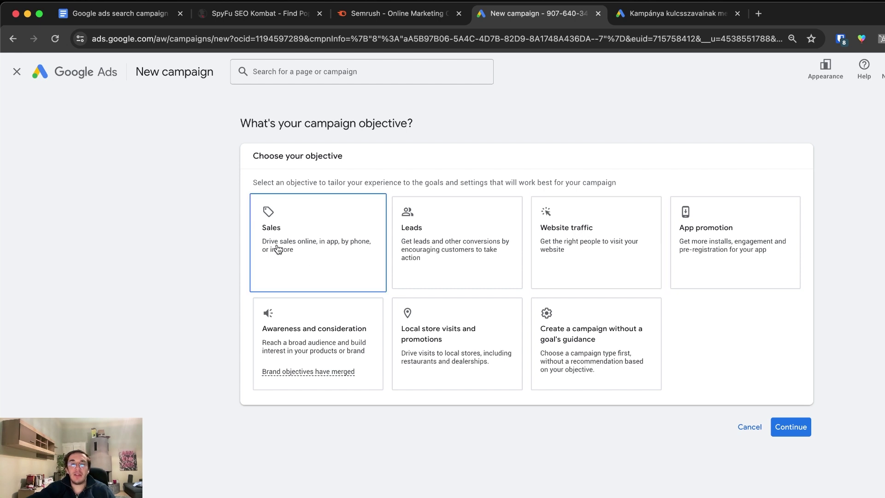
{"action": "left_click", "coordinate": [301, 243]}
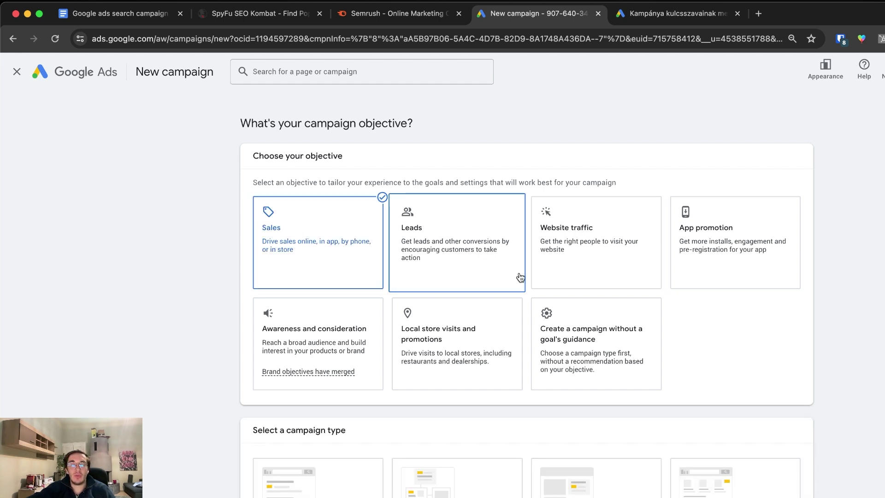
{"action": "scroll", "coordinate": [481, 315], "scroll_direction": "down", "scroll_amount": 3}
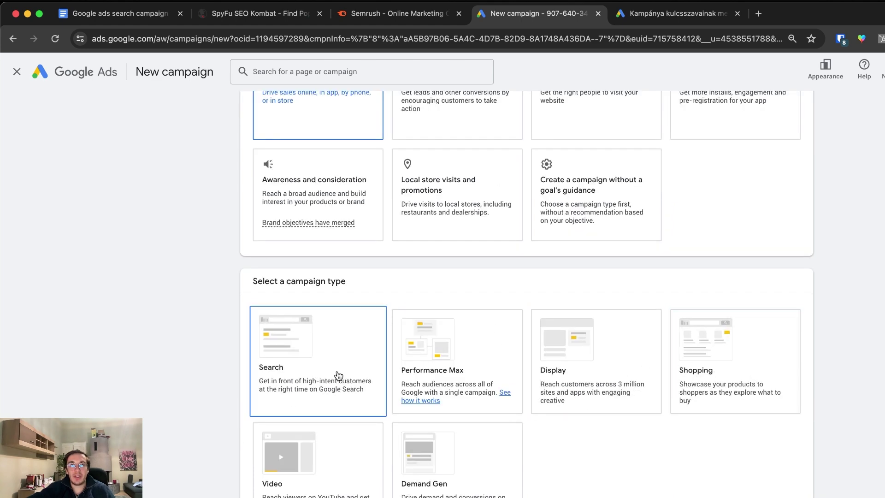
{"action": "left_click", "coordinate": [315, 371]}
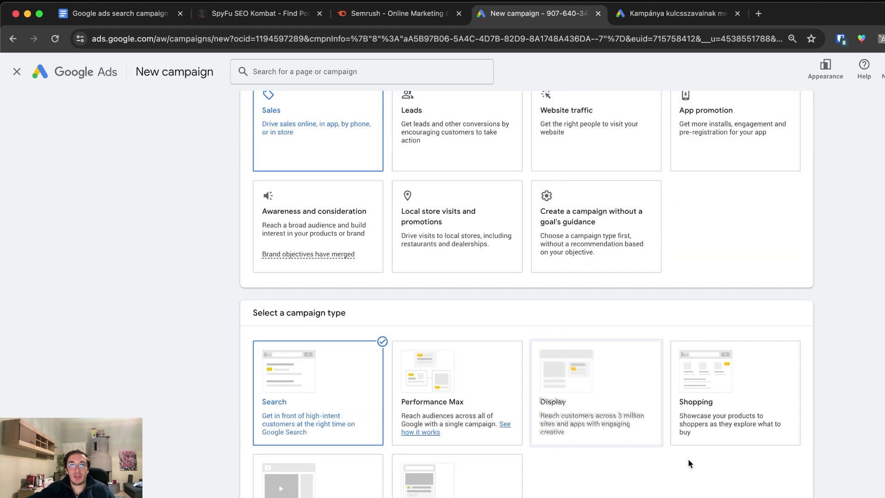
{"action": "scroll", "coordinate": [689, 469], "scroll_direction": "down", "scroll_amount": 5}
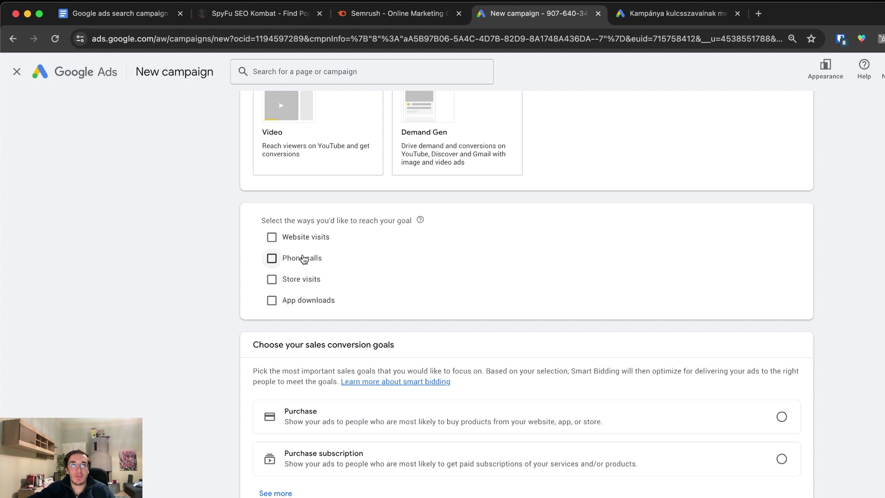
Step: Tick Website visits and paste the store's copied web address into the website field
{"action": "left_click", "coordinate": [293, 240]}
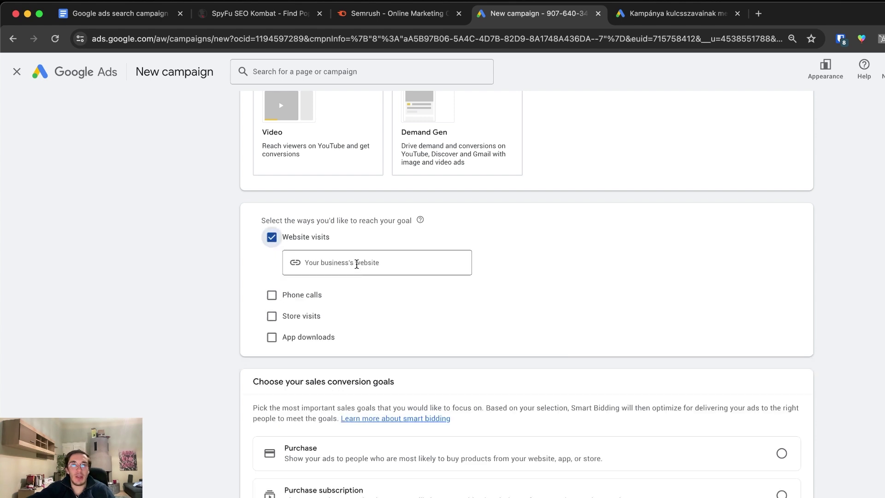
{"action": "left_click", "coordinate": [356, 264]}
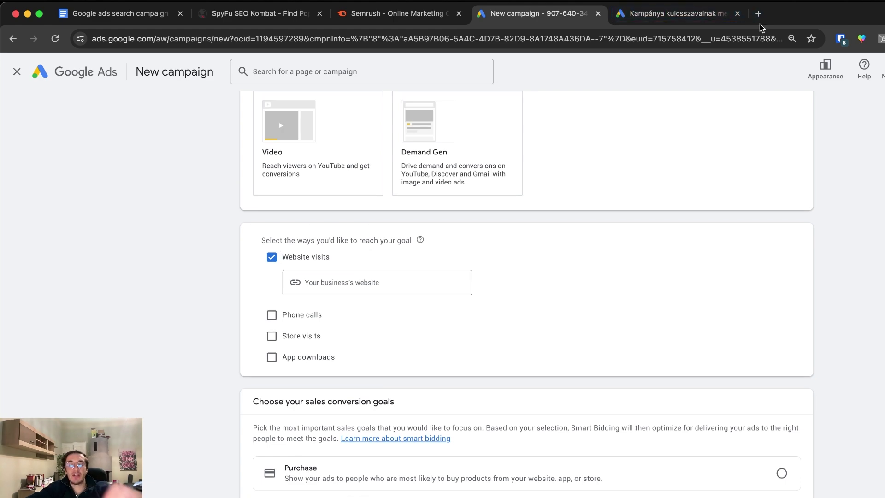
{"action": "left_click", "coordinate": [757, 13]}
{"action": "type", "text": "budai"}
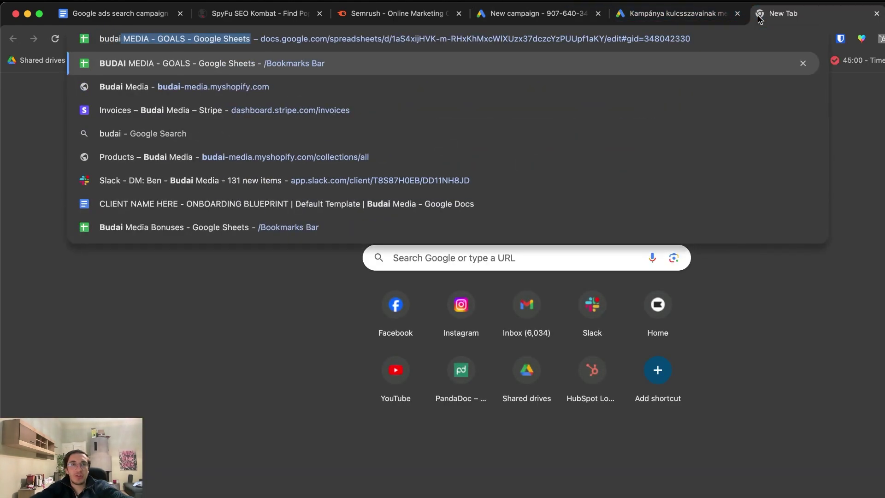
{"action": "key", "text": "Down"}
{"action": "key", "text": "Return"}
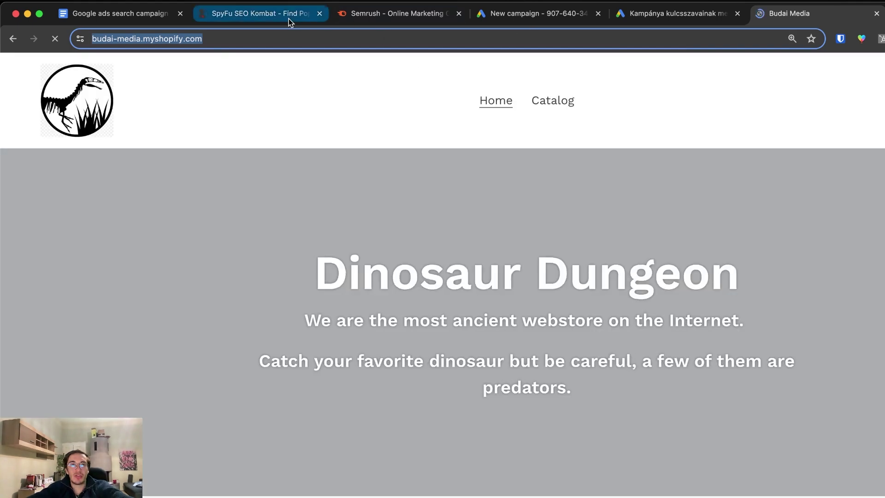
{"action": "key", "text": "super+c"}
{"action": "key", "text": "super+alt+Left"}
{"action": "key", "text": "super+alt+Left"}
{"action": "left_click", "coordinate": [343, 280]}
{"action": "key", "text": "super+v"}
Step: Choose Purchase as the sales conversion goal
{"action": "scroll", "coordinate": [186, 302], "scroll_direction": "down", "scroll_amount": 3}
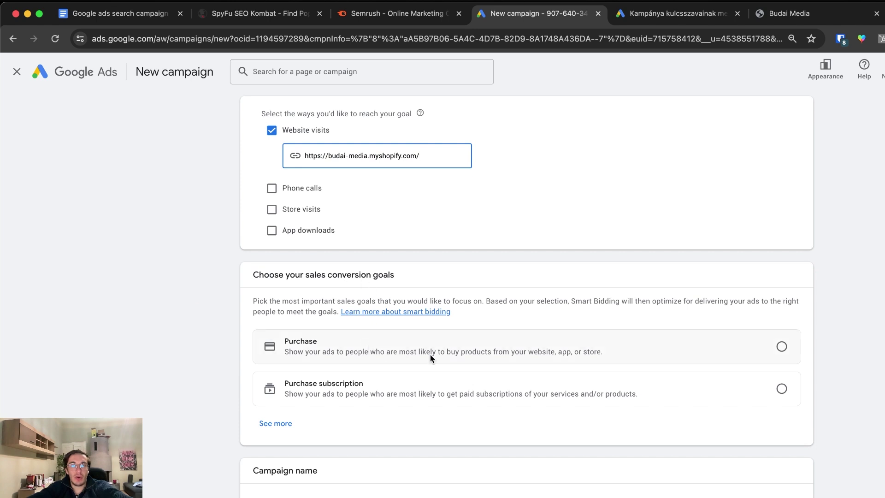
{"action": "left_click", "coordinate": [781, 347]}
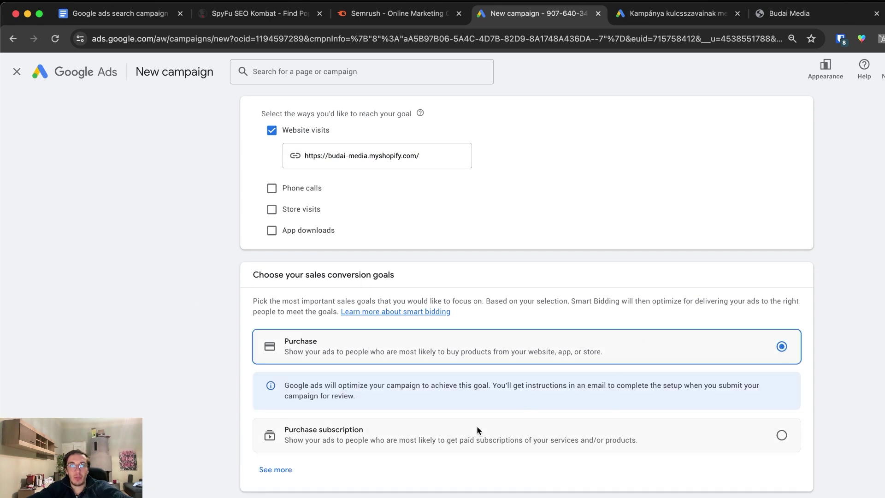
{"action": "scroll", "coordinate": [476, 425], "scroll_direction": "down", "scroll_amount": 1}
{"action": "scroll", "coordinate": [477, 426], "scroll_direction": "down", "scroll_amount": 3}
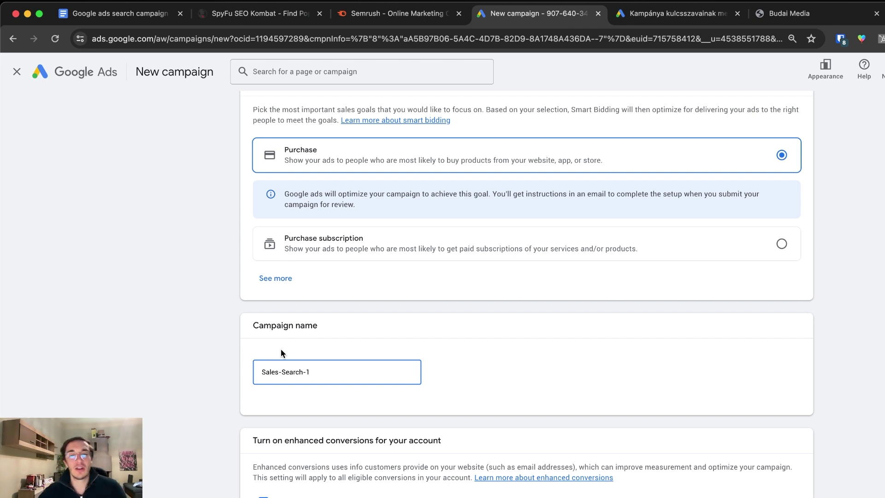
Step: Name the campaign 'Eco-friendly household cleaning product - USA - Search' using the brief's product phrase
{"action": "key", "text": "super+a"}
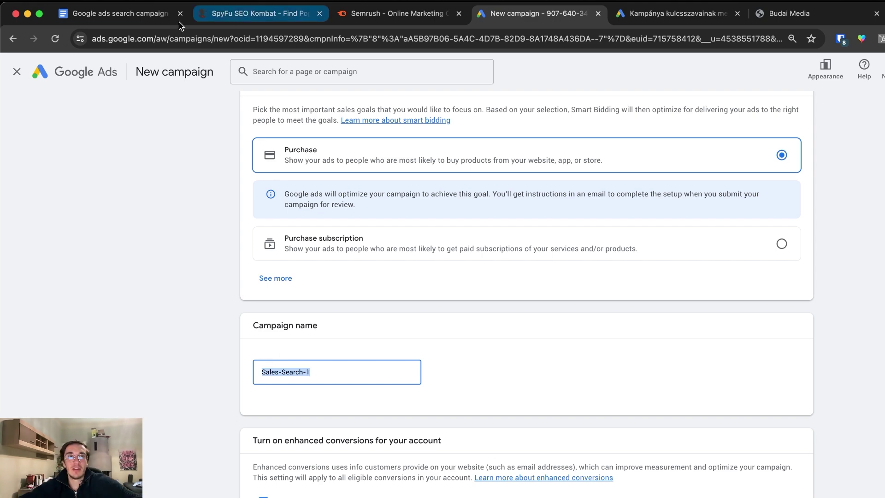
{"action": "left_click", "coordinate": [120, 13]}
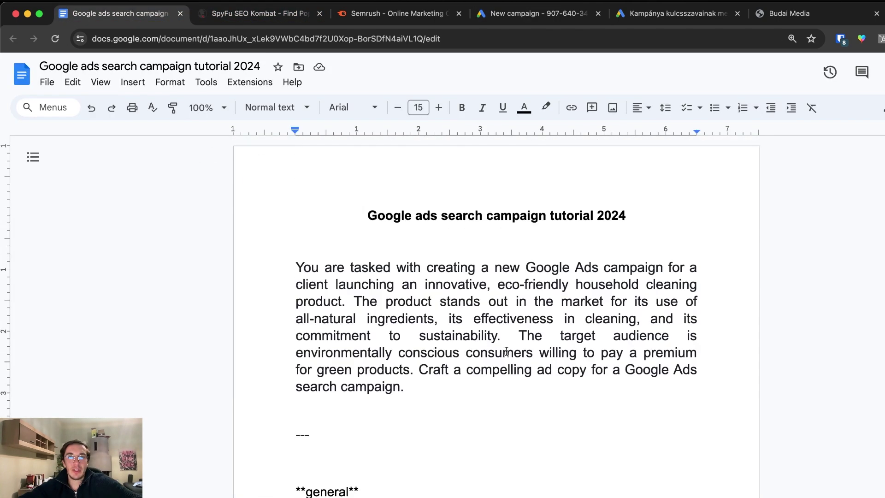
{"action": "left_click", "coordinate": [440, 287]}
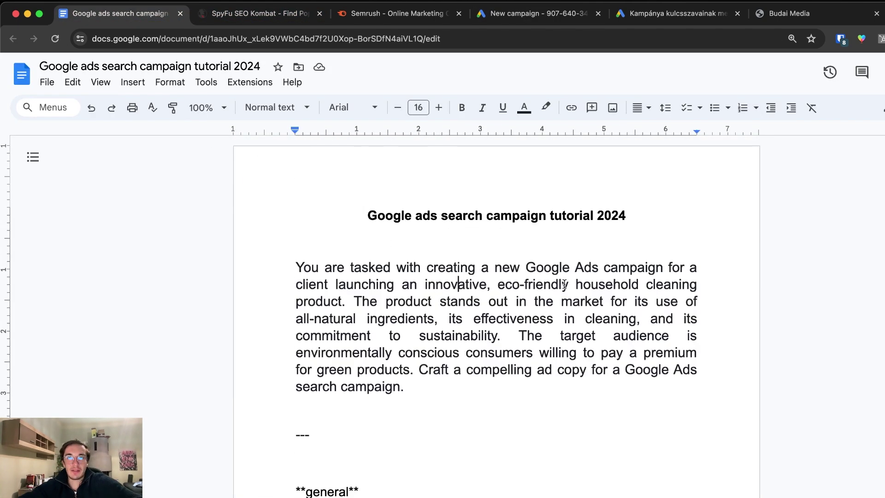
{"action": "left_click_drag", "start_coordinate": [497, 284], "coordinate": [345, 302]}
{"action": "key", "text": "super+c"}
{"action": "left_click", "coordinate": [534, 13]}
{"action": "key", "text": "super+v"}
{"action": "key", "text": "BackSpace"}
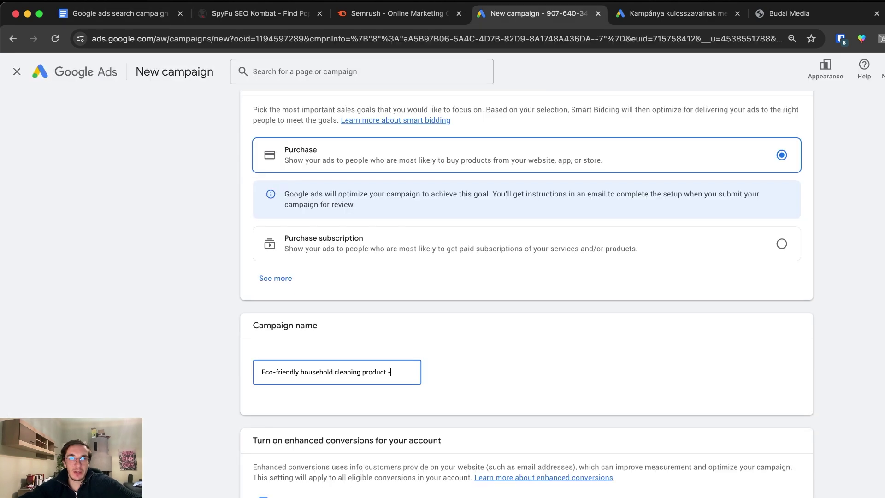
{"action": "type", "text": "- USA - Search"}
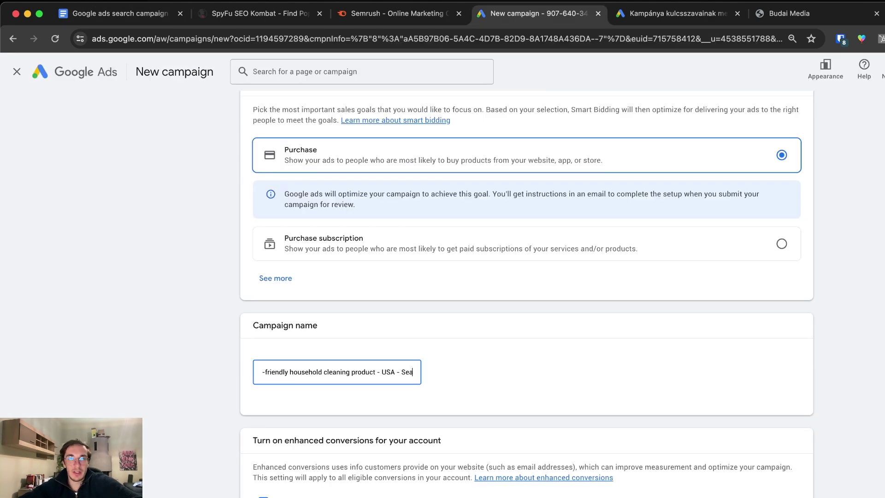
{"action": "left_click", "coordinate": [580, 399]}
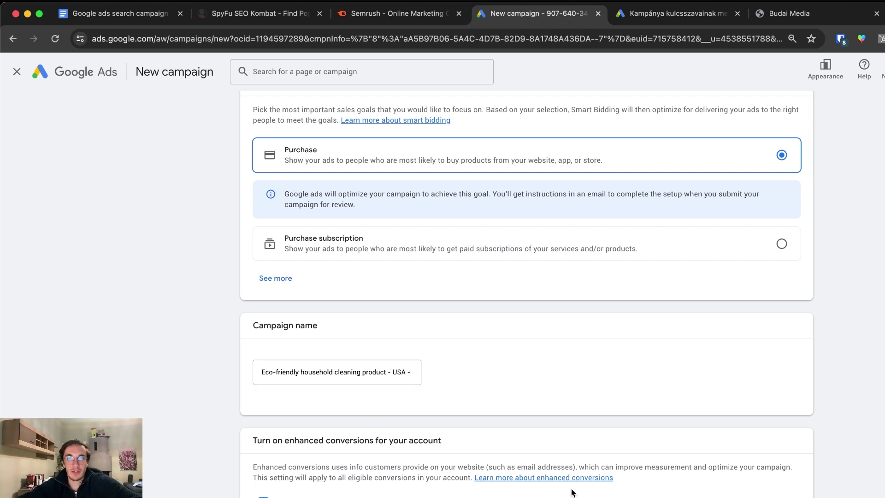
{"action": "left_click_drag", "start_coordinate": [381, 373], "coordinate": [465, 375]}
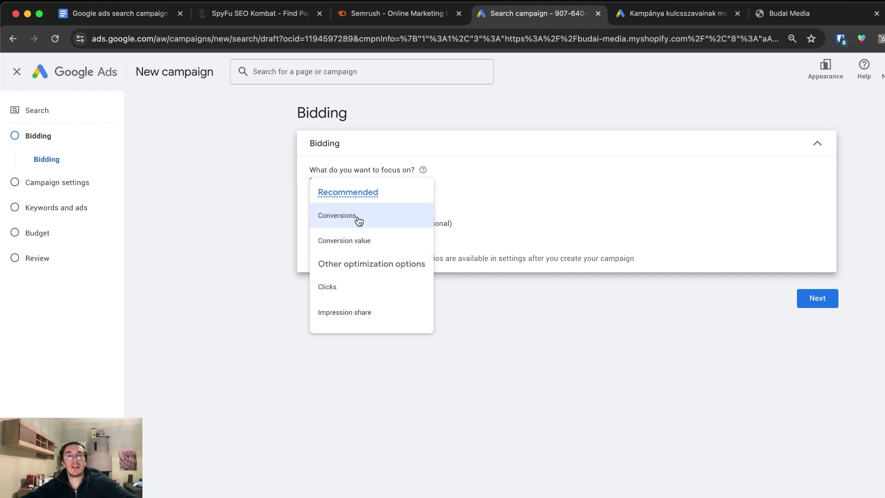
Step: Focus bidding on Conversions, leaving the target cost per action unset
{"action": "left_click", "coordinate": [356, 220]}
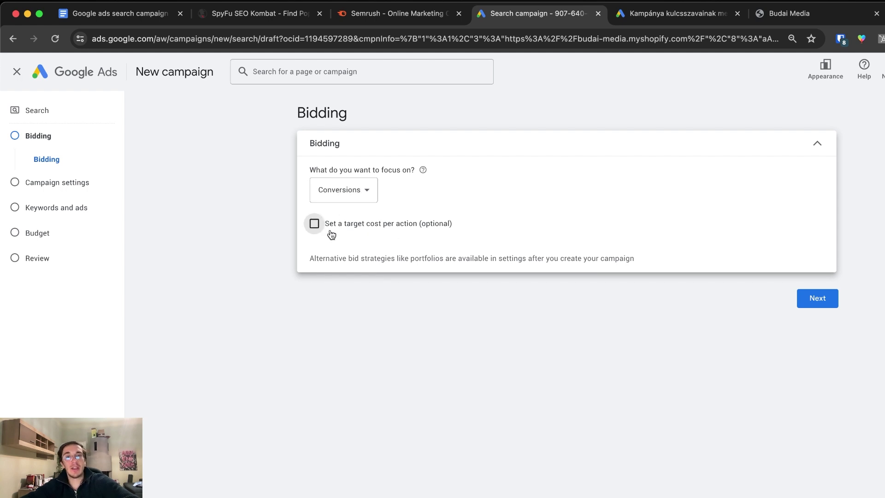
{"action": "left_click", "coordinate": [385, 230]}
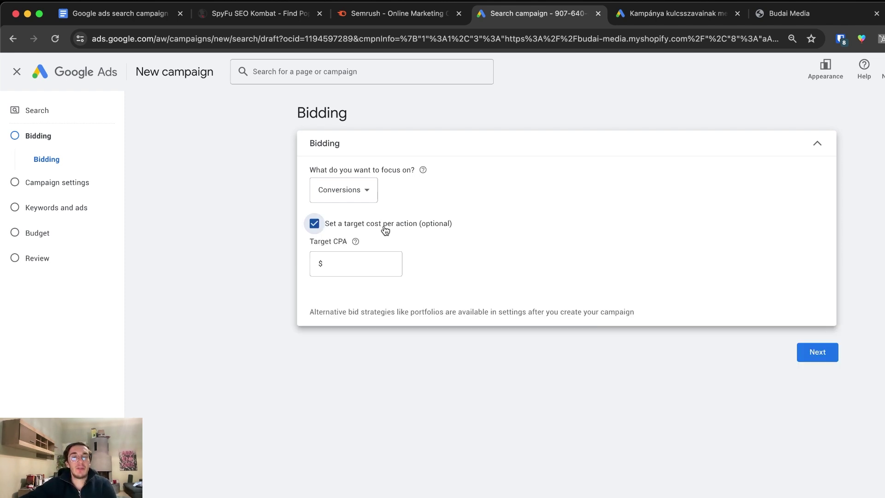
{"action": "left_click", "coordinate": [346, 263]}
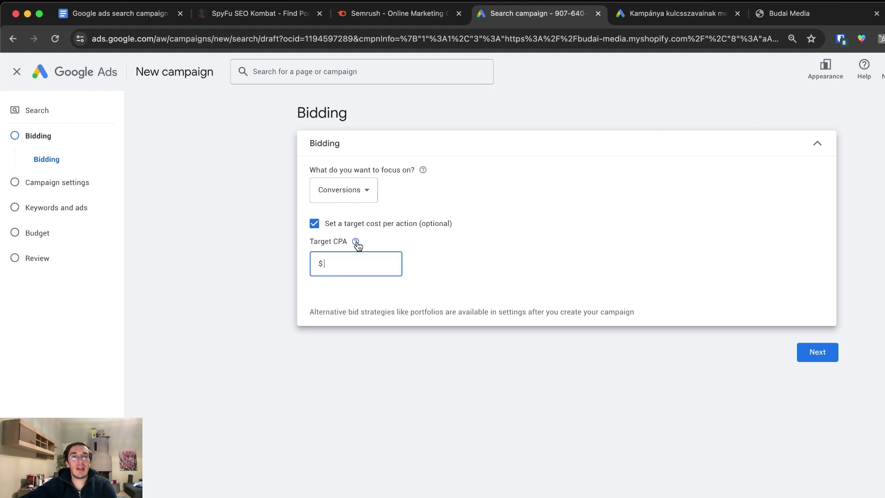
{"action": "mouse_move", "coordinate": [356, 243]}
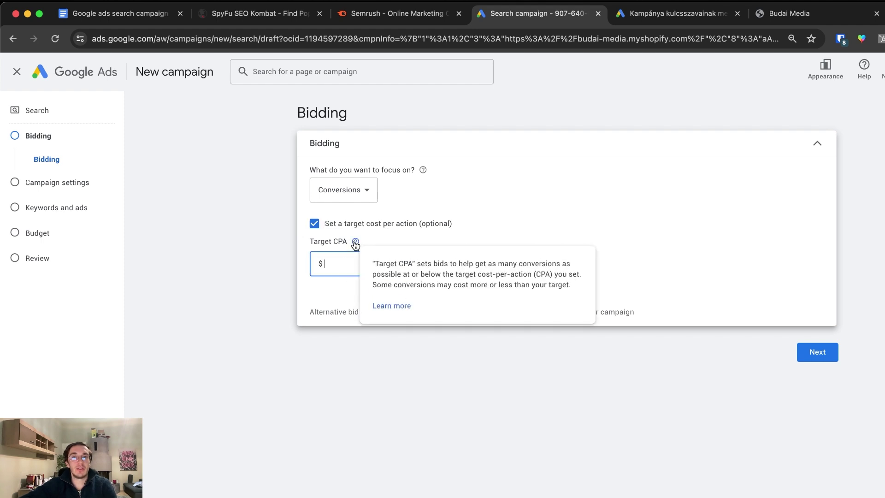
{"action": "left_click", "coordinate": [314, 223]}
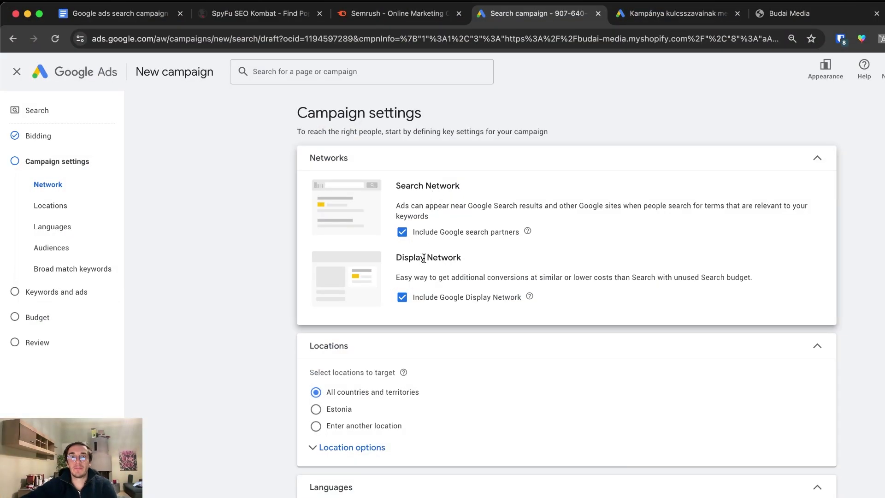
Step: Uncheck the Google Display Network, keeping Google search partners in the campaign's networks
{"action": "left_click_drag", "start_coordinate": [416, 258], "coordinate": [463, 261]}
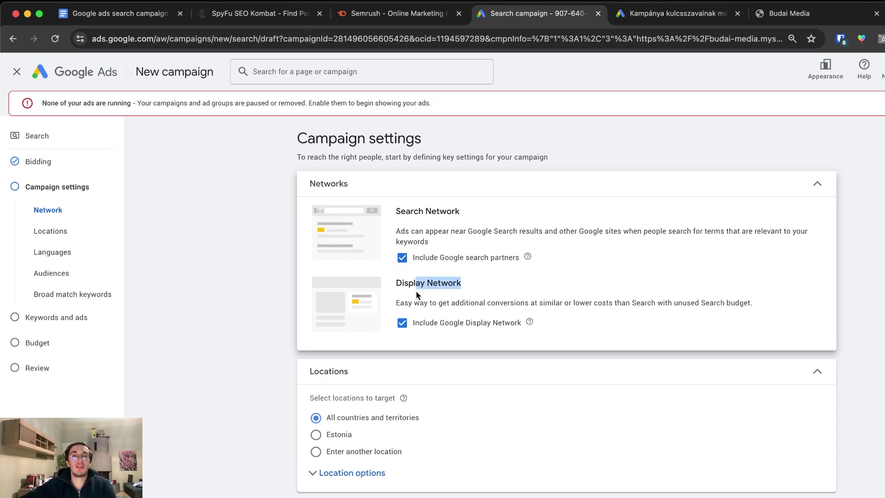
{"action": "left_click", "coordinate": [415, 289]}
{"action": "left_click", "coordinate": [409, 325]}
{"action": "left_click_drag", "start_coordinate": [427, 302], "coordinate": [473, 304]}
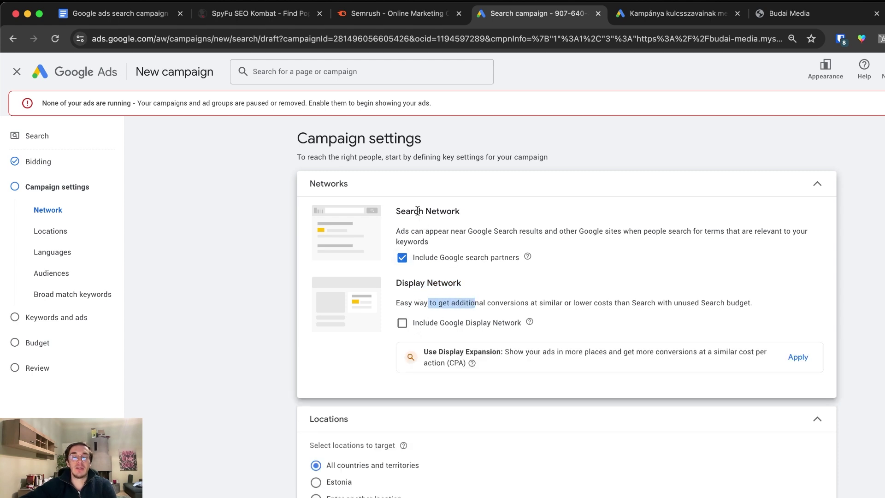
{"action": "left_click_drag", "start_coordinate": [418, 211], "coordinate": [463, 211]}
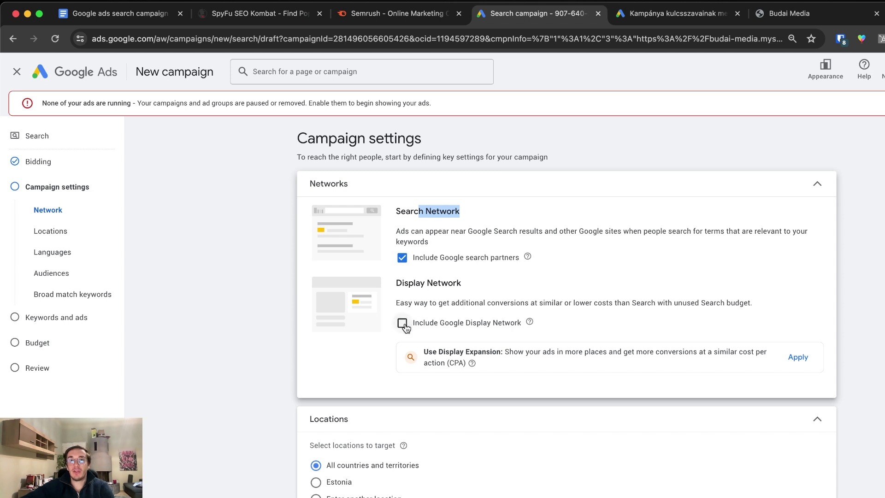
{"action": "left_click_drag", "start_coordinate": [420, 280], "coordinate": [453, 283]}
{"action": "left_click_drag", "start_coordinate": [411, 211], "coordinate": [452, 212]}
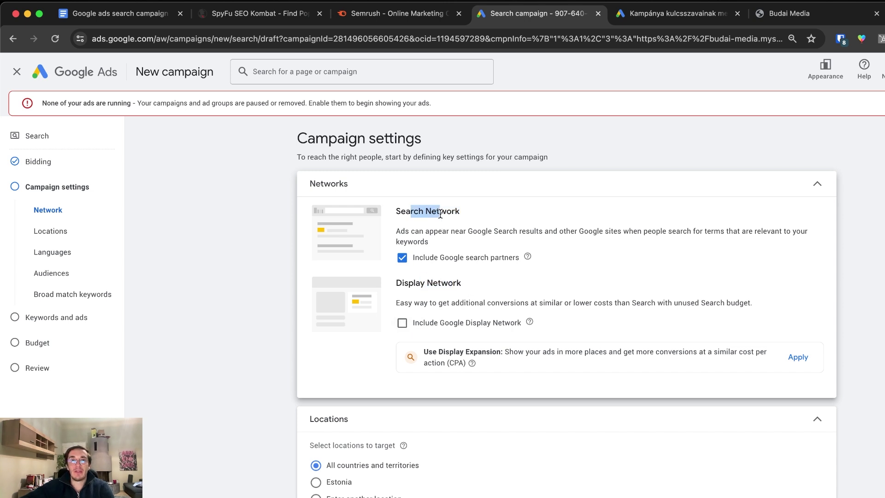
{"action": "scroll", "coordinate": [440, 235], "scroll_direction": "down", "scroll_amount": 5}
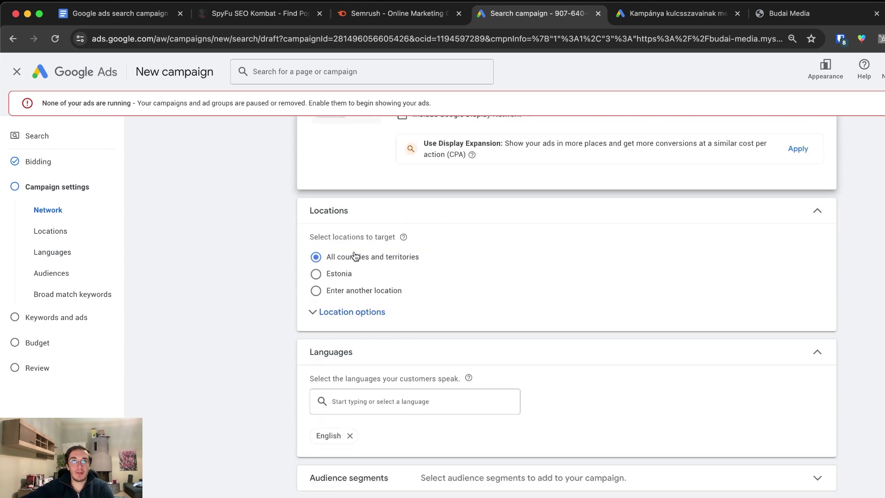
Step: Target the United States, reaching only people in or regularly in that location
{"action": "left_click", "coordinate": [334, 313]}
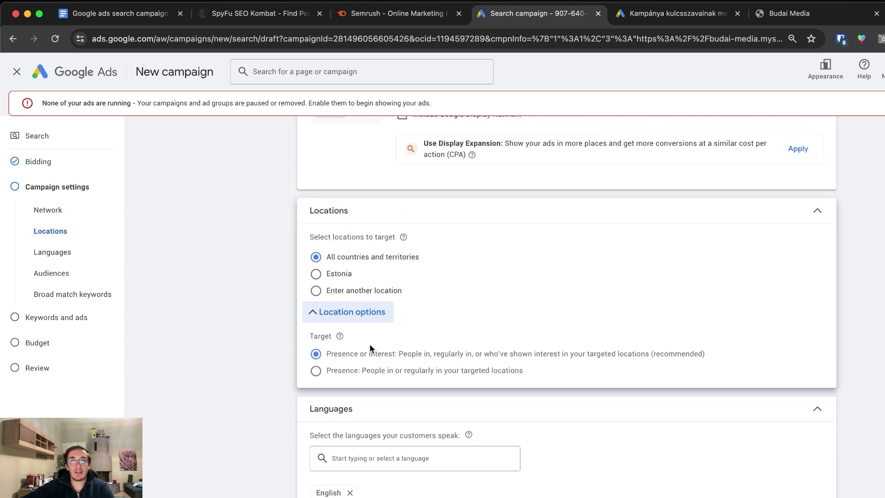
{"action": "left_click", "coordinate": [355, 291]}
{"action": "left_click", "coordinate": [384, 316]}
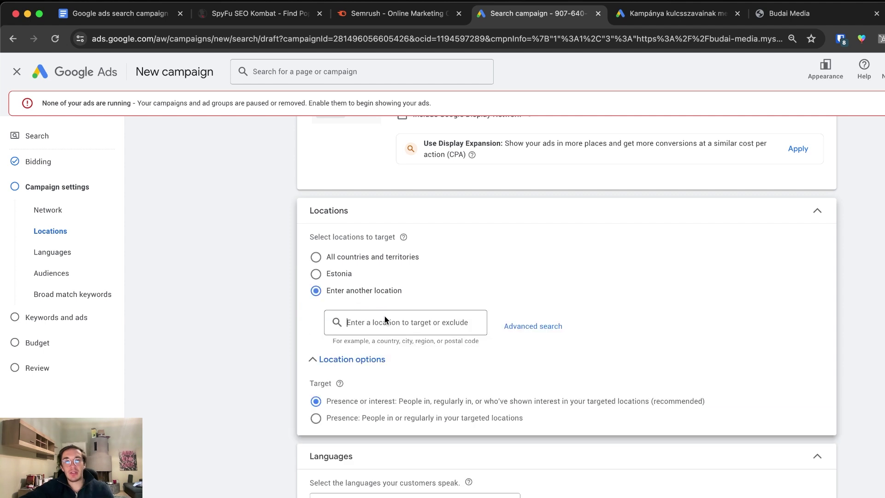
{"action": "type", "text": "united"}
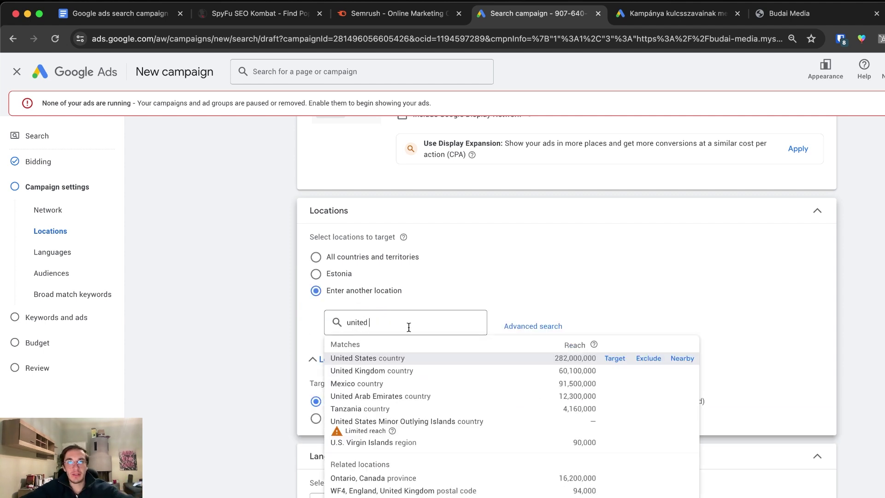
{"action": "left_click", "coordinate": [391, 358]}
{"action": "scroll", "coordinate": [286, 308], "scroll_direction": "down", "scroll_amount": 1}
{"action": "scroll", "coordinate": [288, 313], "scroll_direction": "down", "scroll_amount": 3}
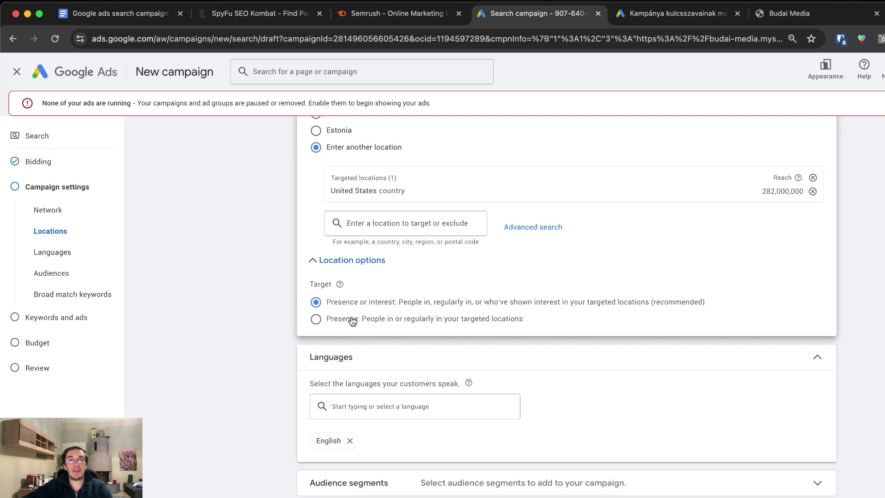
{"action": "left_click", "coordinate": [350, 322]}
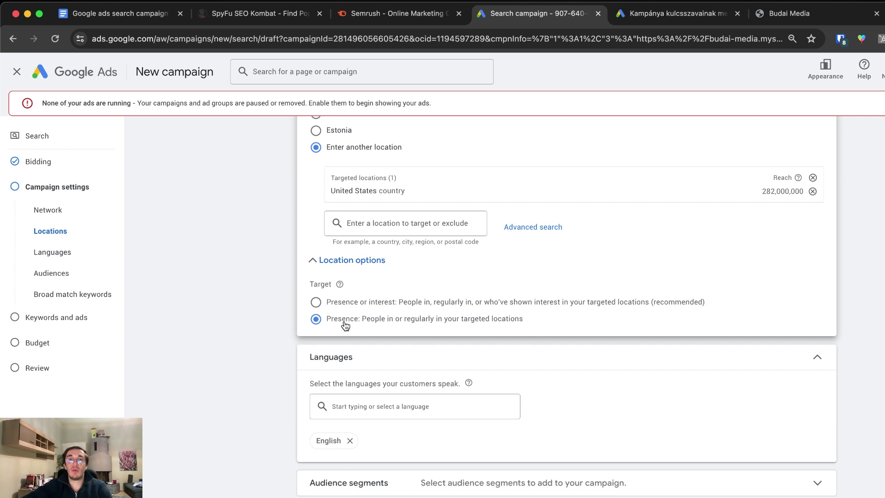
{"action": "scroll", "coordinate": [361, 326], "scroll_direction": "down", "scroll_amount": 3}
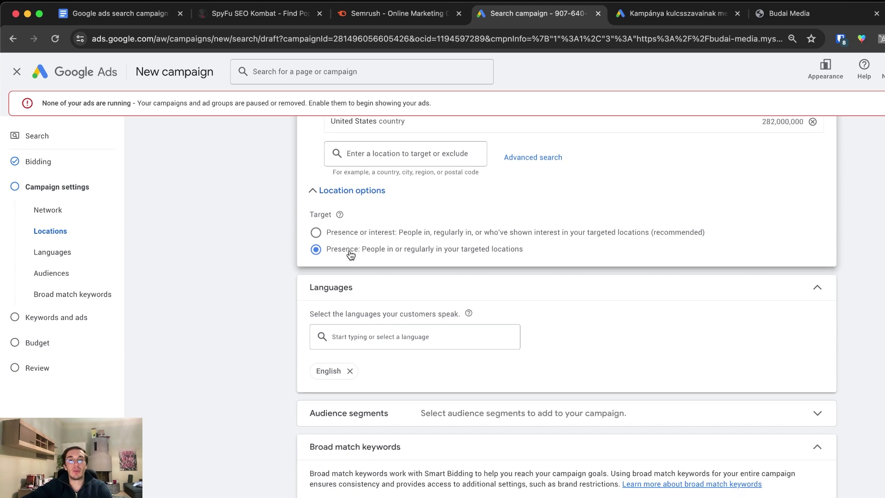
{"action": "left_click", "coordinate": [381, 336]}
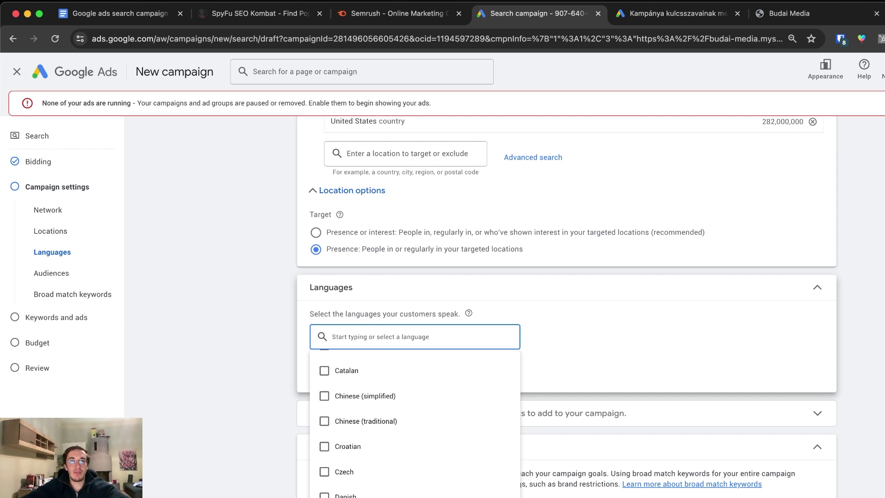
{"action": "left_click", "coordinate": [239, 401]}
{"action": "left_click", "coordinate": [381, 336]}
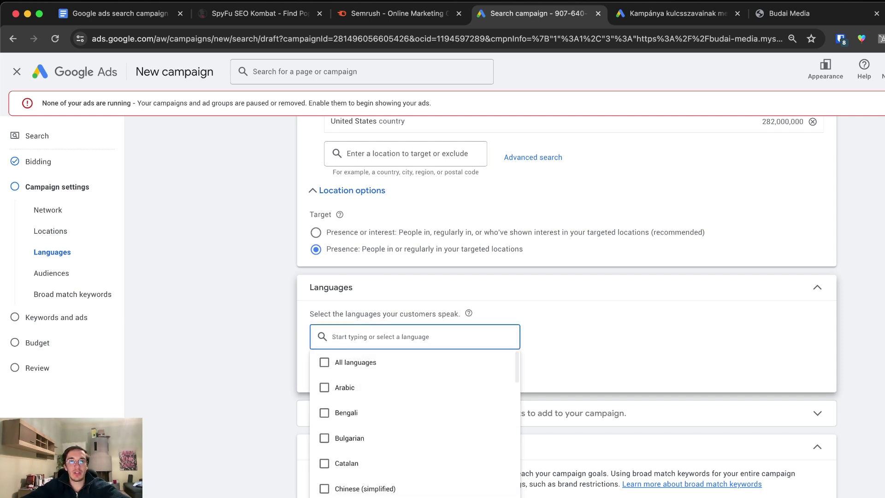
{"action": "type", "text": "eng"}
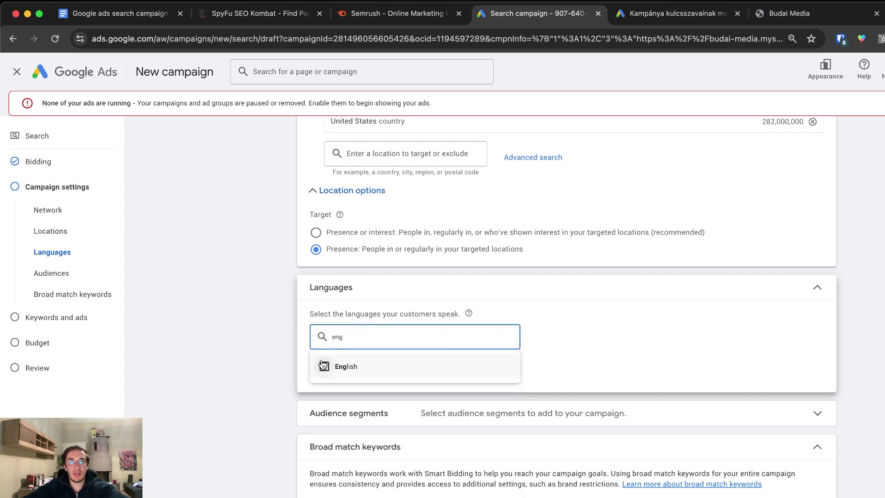
{"action": "left_click", "coordinate": [323, 366]}
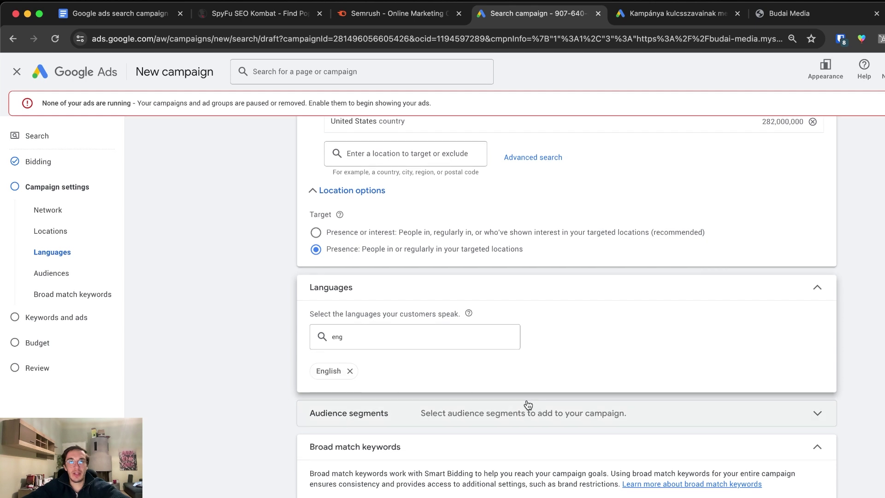
{"action": "left_click", "coordinate": [657, 418]}
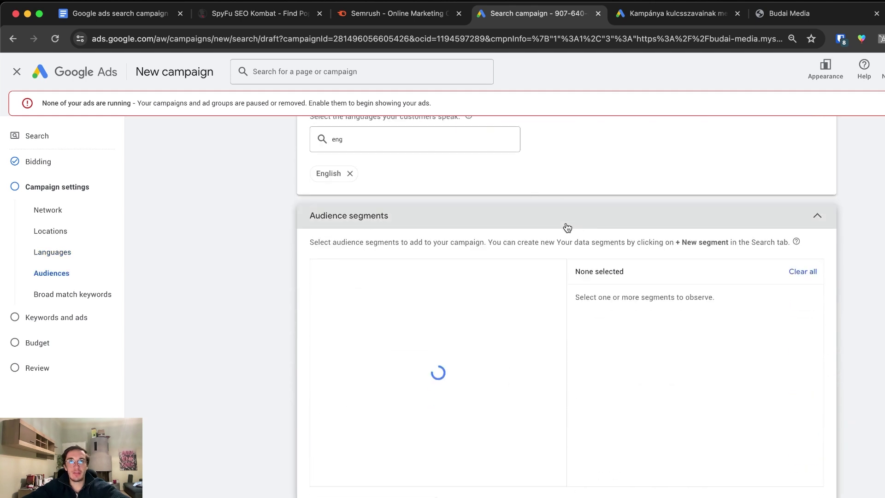
{"action": "scroll", "coordinate": [387, 347], "scroll_direction": "up", "scroll_amount": 3}
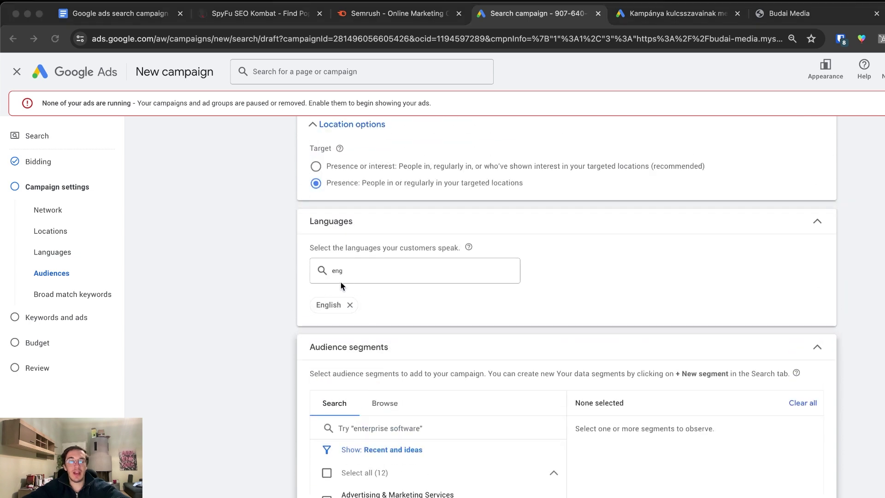
{"action": "left_click", "coordinate": [352, 271]}
{"action": "left_click", "coordinate": [353, 269]}
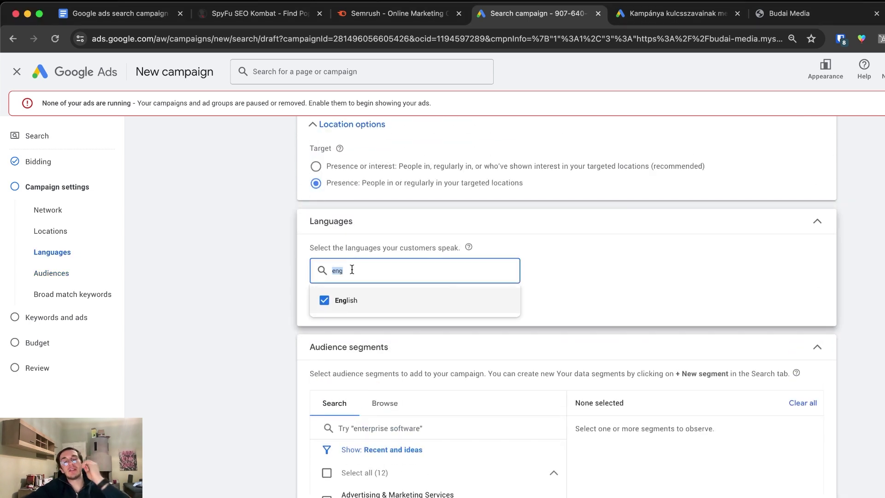
{"action": "key", "text": "BackSpace"}
{"action": "left_click", "coordinate": [272, 289]}
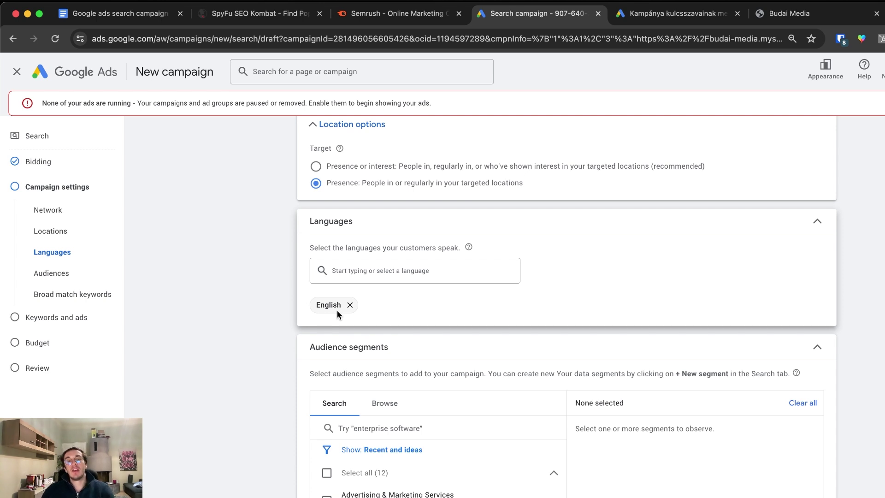
{"action": "left_click", "coordinate": [361, 272]}
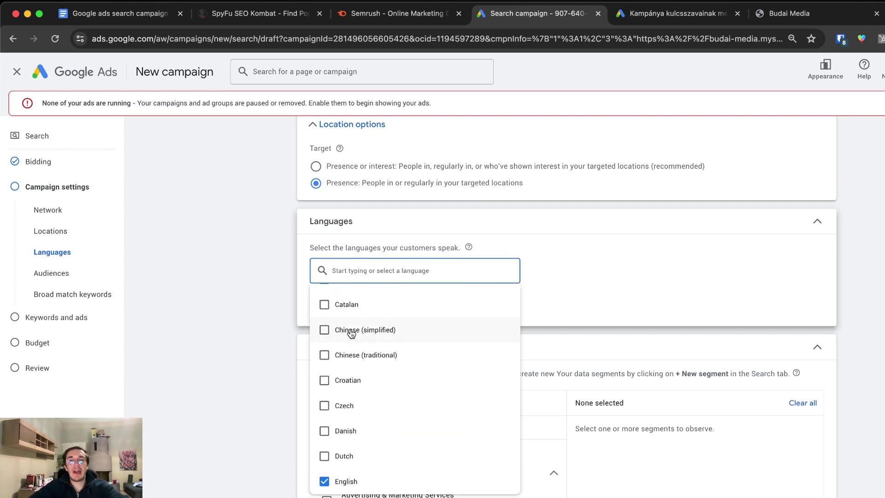
{"action": "type", "text": "dut"}
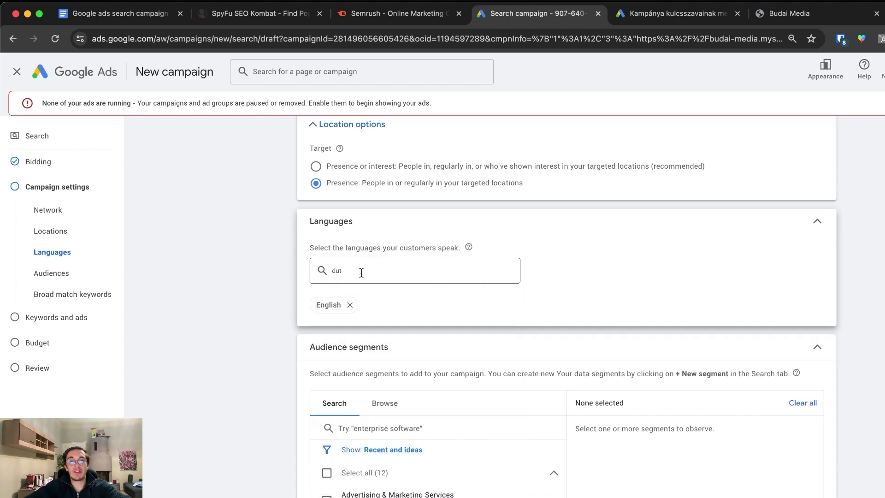
{"action": "left_click", "coordinate": [361, 271]}
{"action": "key", "text": "BackSpace"}
{"action": "key", "text": "BackSpace"}
{"action": "key", "text": "BackSpace"}
{"action": "left_click", "coordinate": [261, 273]}
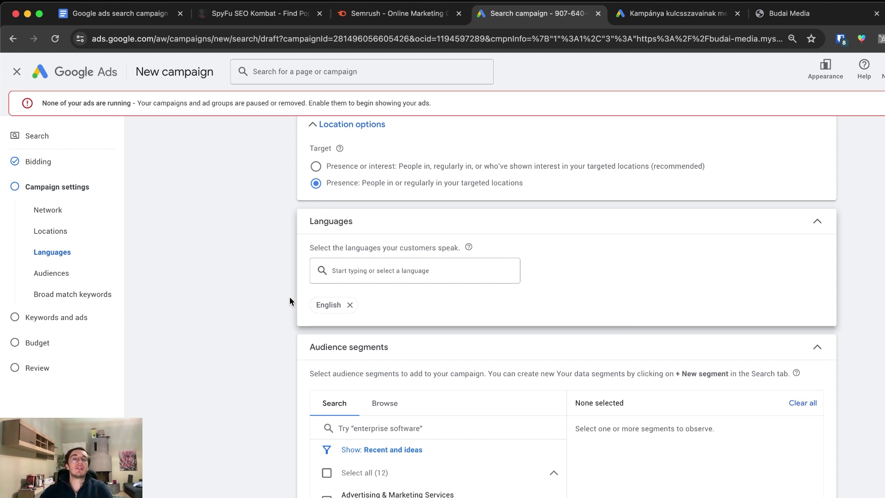
{"action": "scroll", "coordinate": [371, 328], "scroll_direction": "down", "scroll_amount": 5}
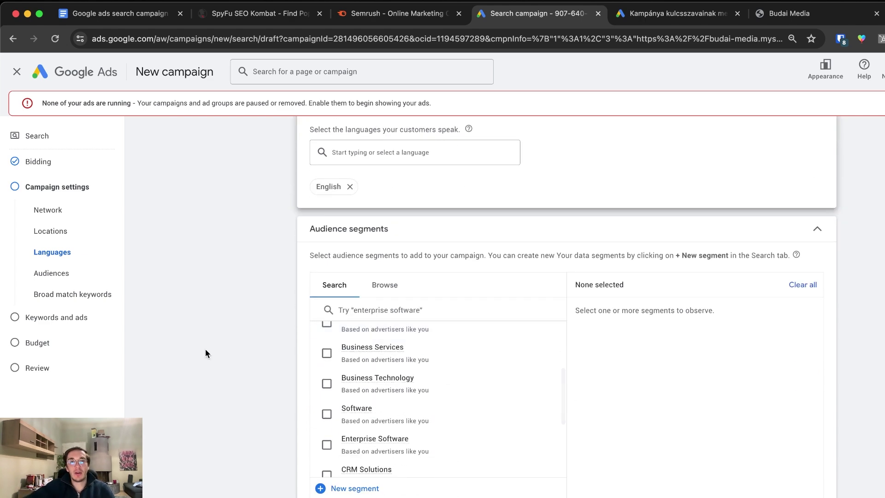
{"action": "scroll", "coordinate": [395, 291], "scroll_direction": "down", "scroll_amount": 4}
{"action": "scroll", "coordinate": [395, 291], "scroll_direction": "up", "scroll_amount": 10}
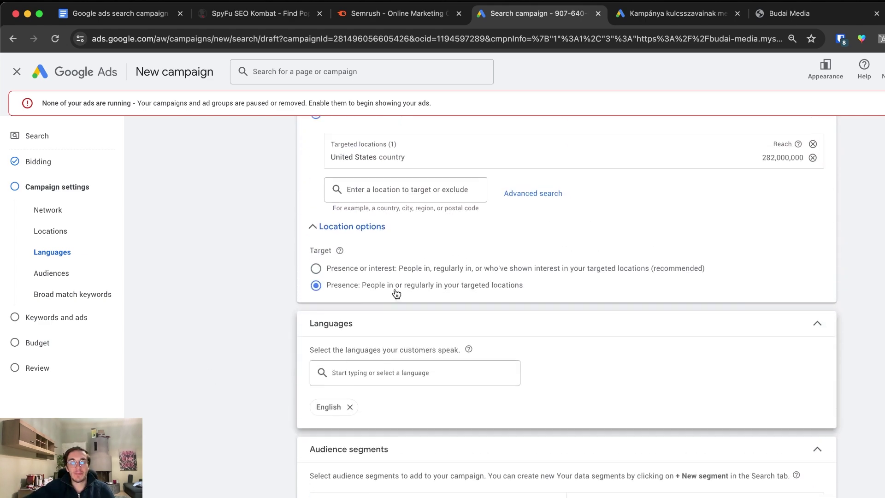
Step: Reopen the Audience segments section and return to its search view
{"action": "scroll", "coordinate": [396, 294], "scroll_direction": "down", "scroll_amount": 5}
{"action": "left_click_drag", "start_coordinate": [348, 210], "coordinate": [379, 210]}
{"action": "left_click", "coordinate": [419, 268]}
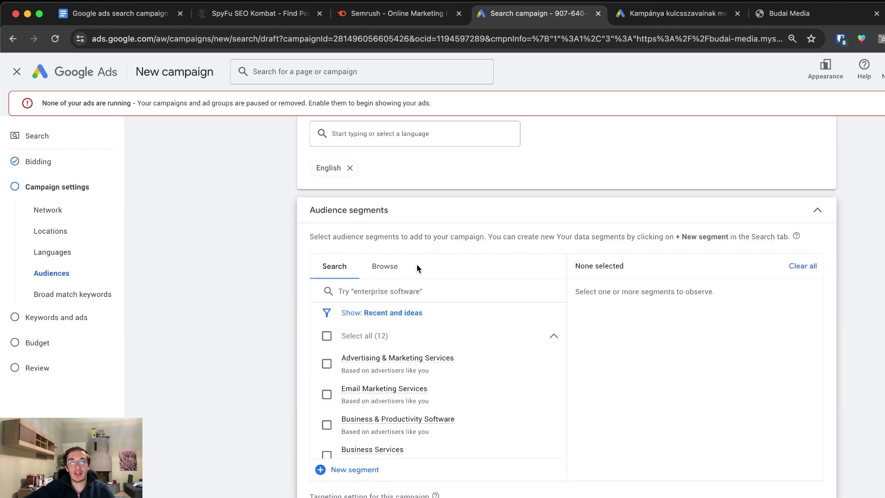
{"action": "scroll", "coordinate": [421, 269], "scroll_direction": "down", "scroll_amount": 2}
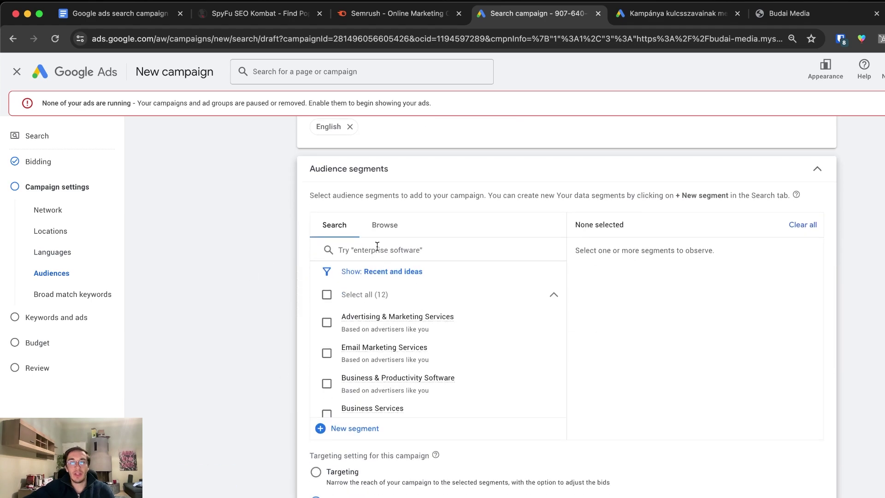
{"action": "left_click", "coordinate": [385, 226]}
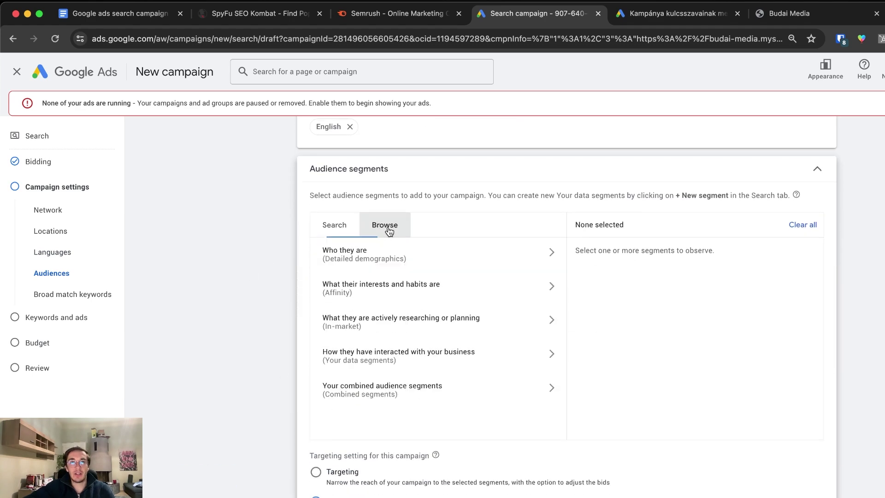
{"action": "left_click", "coordinate": [346, 228]}
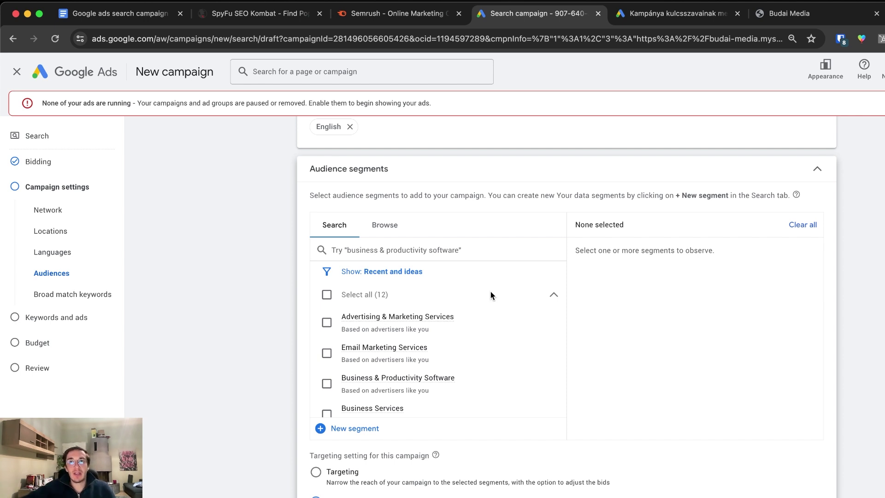
{"action": "scroll", "coordinate": [364, 349], "scroll_direction": "down", "scroll_amount": 5}
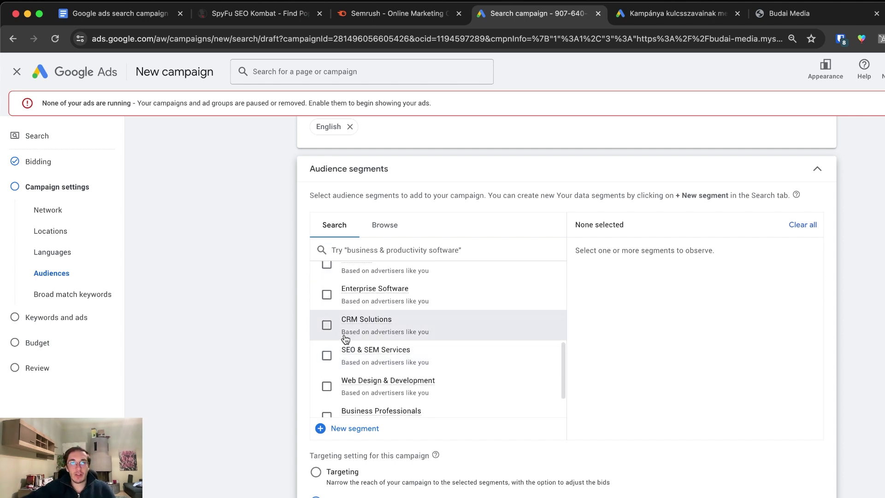
{"action": "scroll", "coordinate": [346, 339], "scroll_direction": "up", "scroll_amount": 7}
{"action": "scroll", "coordinate": [251, 360], "scroll_direction": "down", "scroll_amount": 3}
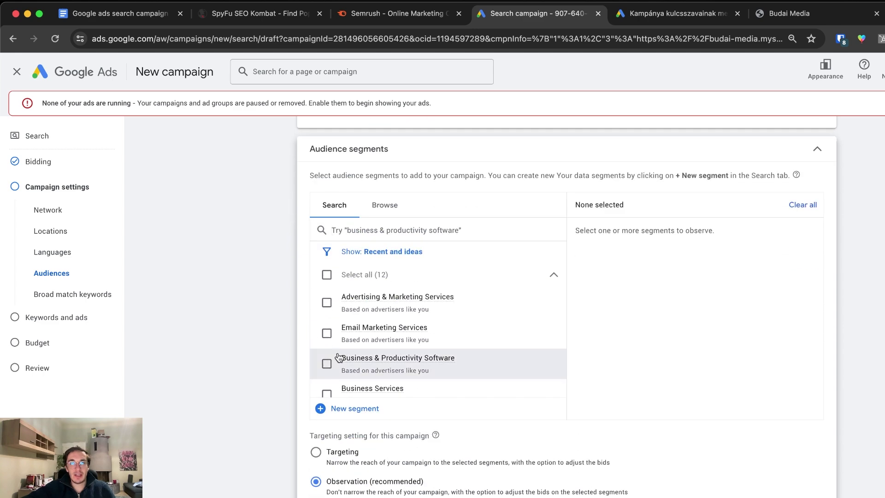
{"action": "scroll", "coordinate": [359, 346], "scroll_direction": "down", "scroll_amount": 5}
{"action": "scroll", "coordinate": [379, 328], "scroll_direction": "up", "scroll_amount": 10}
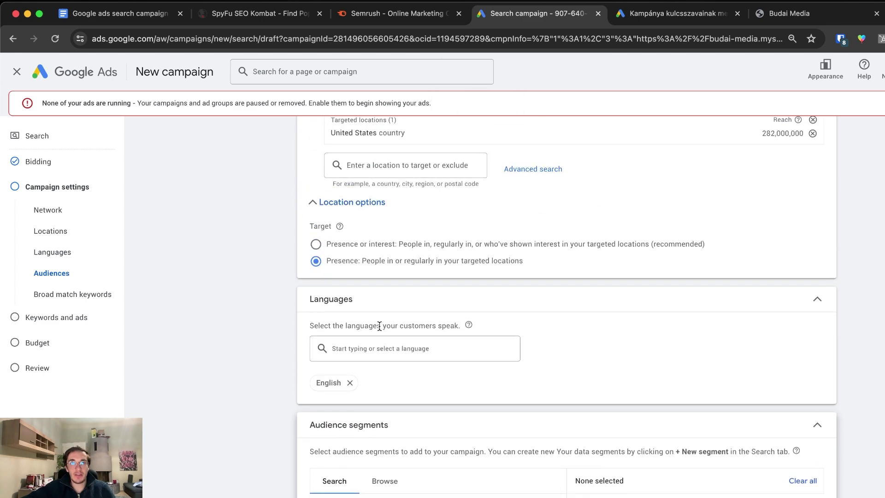
{"action": "scroll", "coordinate": [332, 332], "scroll_direction": "down", "scroll_amount": 5}
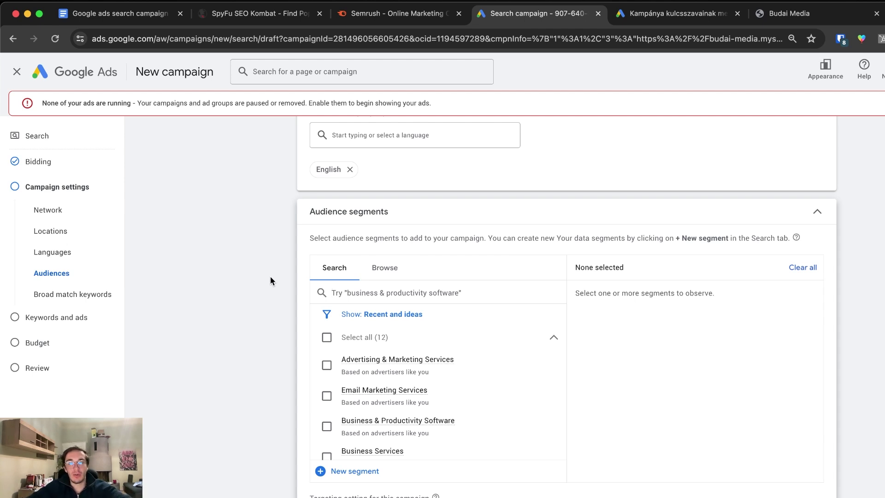
Step: Search 'ecofriendly' and add Green Living Enthusiasts, Prefers Organic Food, Vegans, Dog Lovers and Home Decor Enthusiasts
{"action": "type", "text": "ecofriendly"}
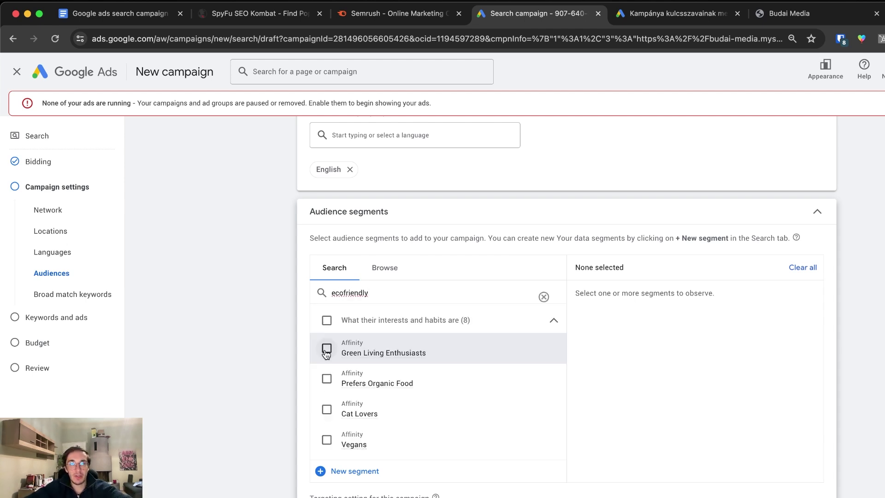
{"action": "left_click", "coordinate": [327, 348]}
{"action": "left_click", "coordinate": [326, 353]}
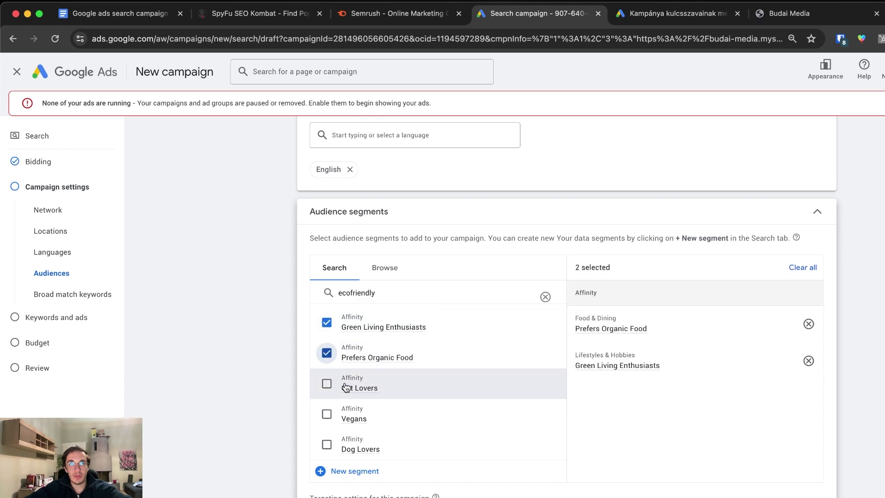
{"action": "scroll", "coordinate": [330, 356], "scroll_direction": "down", "scroll_amount": 2}
{"action": "left_click", "coordinate": [328, 346]}
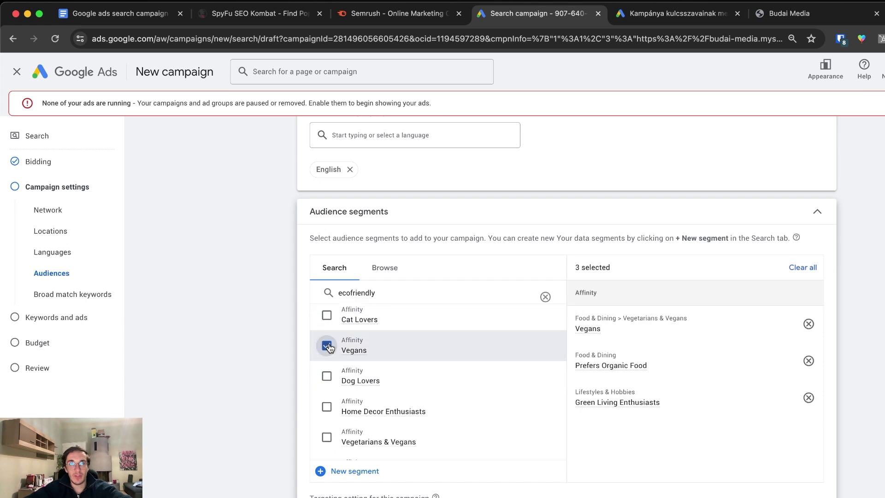
{"action": "scroll", "coordinate": [340, 361], "scroll_direction": "down", "scroll_amount": 2}
{"action": "left_click", "coordinate": [327, 329]}
{"action": "scroll", "coordinate": [345, 369], "scroll_direction": "down", "scroll_amount": 1}
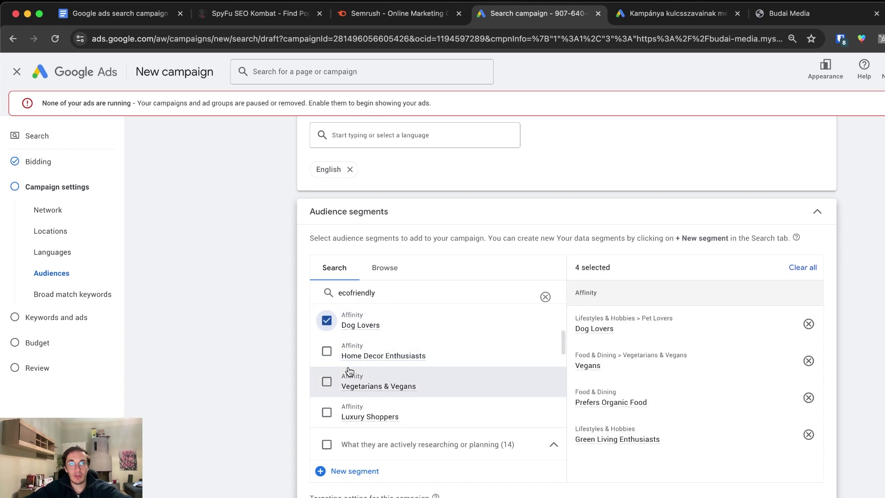
{"action": "left_click", "coordinate": [327, 350]}
Step: Add the Luxury Shoppers, Household Supplies and Bath & Body Products audience segments
{"action": "scroll", "coordinate": [347, 364], "scroll_direction": "down", "scroll_amount": 1}
{"action": "double_click", "coordinate": [383, 292]}
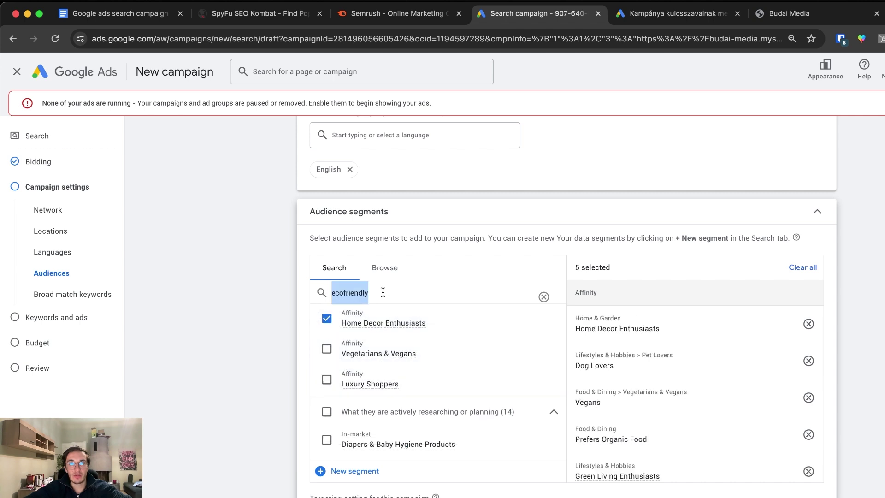
{"action": "scroll", "coordinate": [377, 351], "scroll_direction": "down", "scroll_amount": 2}
{"action": "left_click", "coordinate": [326, 320]}
{"action": "scroll", "coordinate": [362, 371], "scroll_direction": "down", "scroll_amount": 1}
{"action": "scroll", "coordinate": [362, 370], "scroll_direction": "down", "scroll_amount": 1}
{"action": "left_click", "coordinate": [326, 396]}
{"action": "scroll", "coordinate": [326, 397], "scroll_direction": "down", "scroll_amount": 1}
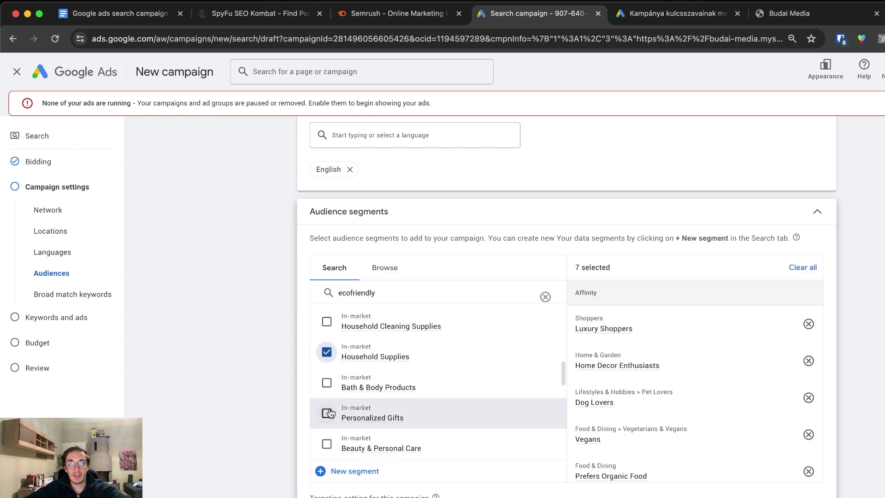
{"action": "left_click", "coordinate": [327, 384]}
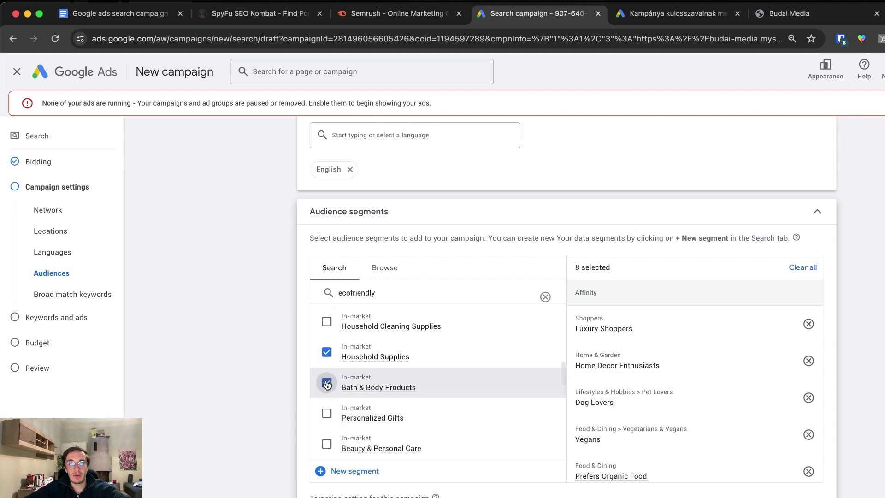
{"action": "left_click", "coordinate": [386, 267]}
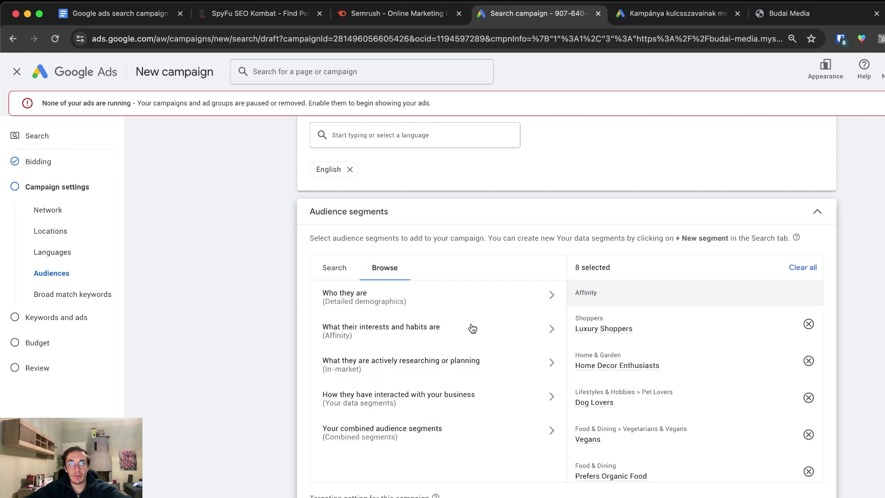
{"action": "scroll", "coordinate": [234, 368], "scroll_direction": "down", "scroll_amount": 3}
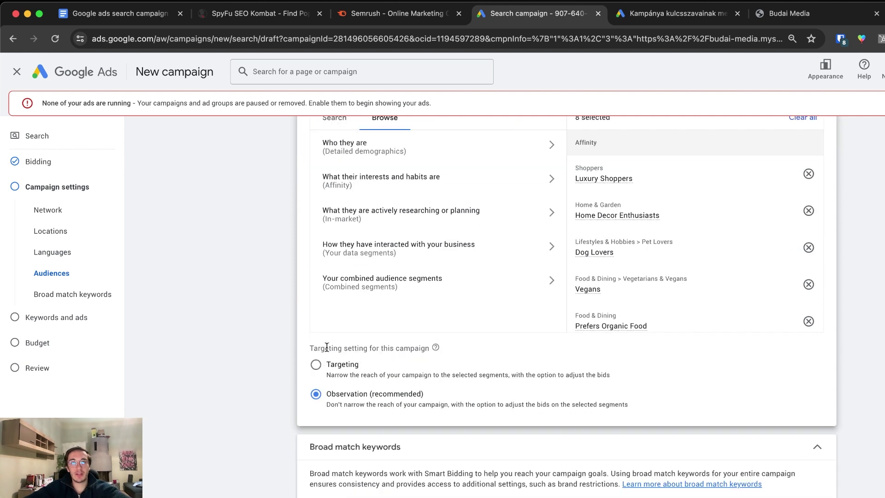
{"action": "left_click_drag", "start_coordinate": [326, 346], "coordinate": [419, 353]}
{"action": "left_click", "coordinate": [419, 353]}
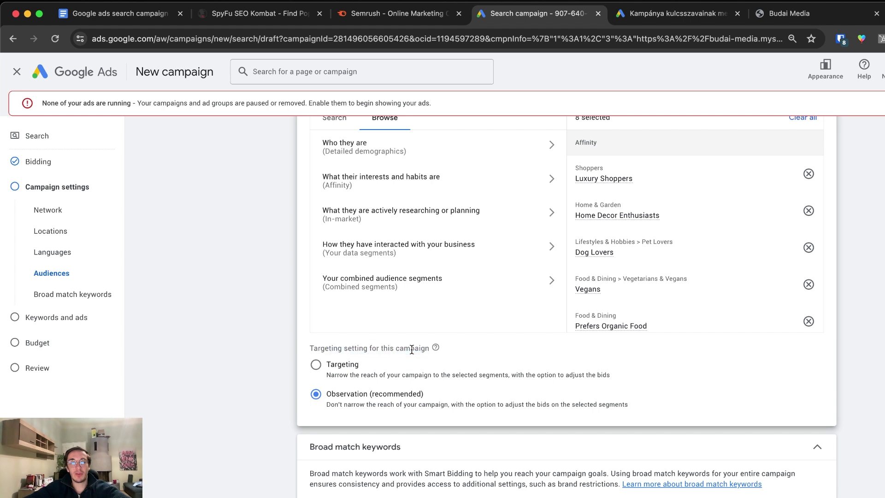
{"action": "left_click", "coordinate": [316, 366]}
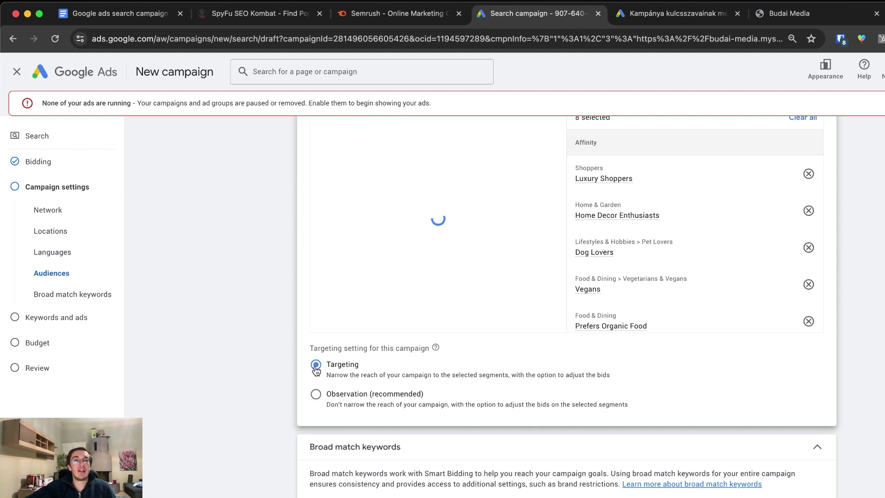
{"action": "left_click", "coordinate": [316, 393]}
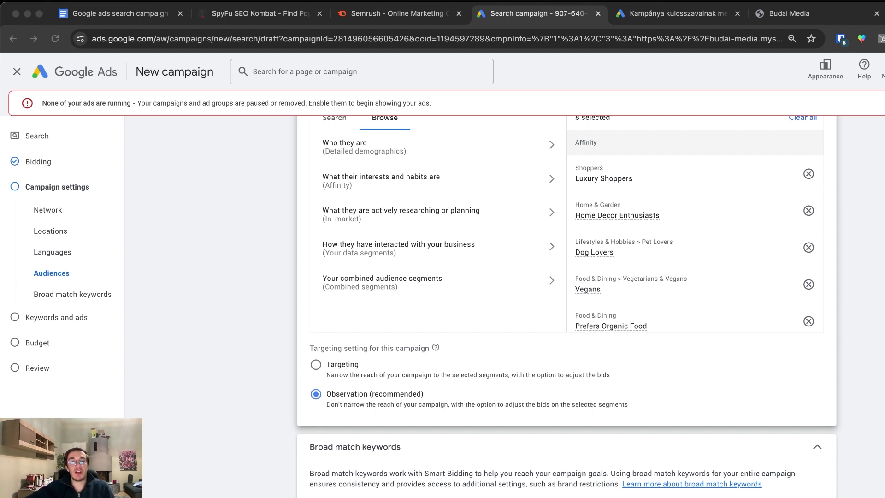
{"action": "scroll", "coordinate": [387, 444], "scroll_direction": "down", "scroll_amount": 3}
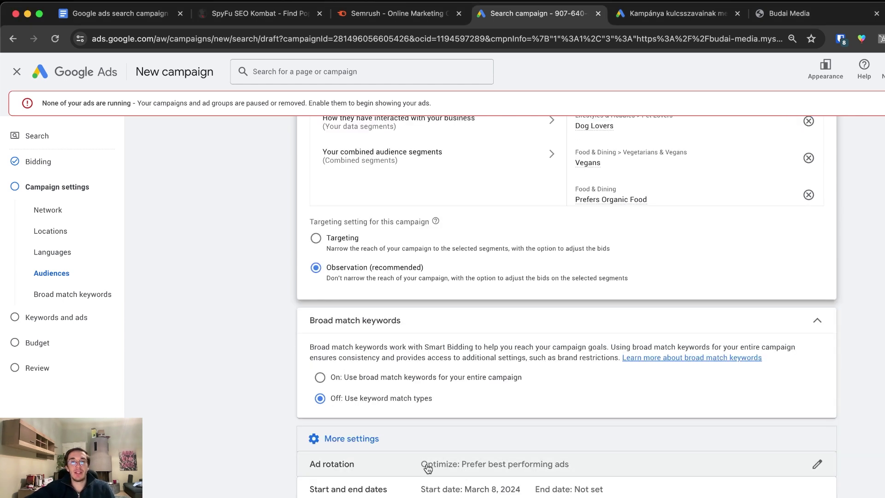
Step: Expand Ad rotation and keep Optimize: Prefer best performing ads
{"action": "left_click", "coordinate": [802, 464]}
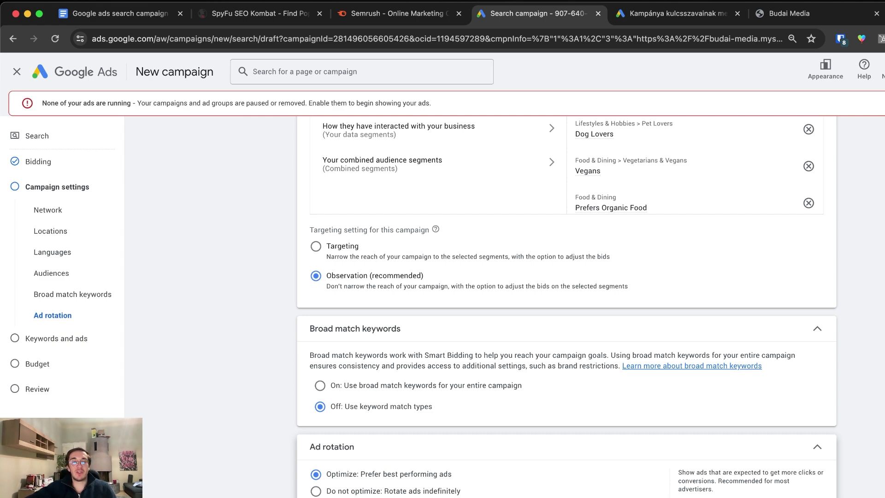
{"action": "scroll", "coordinate": [398, 456], "scroll_direction": "down", "scroll_amount": 2}
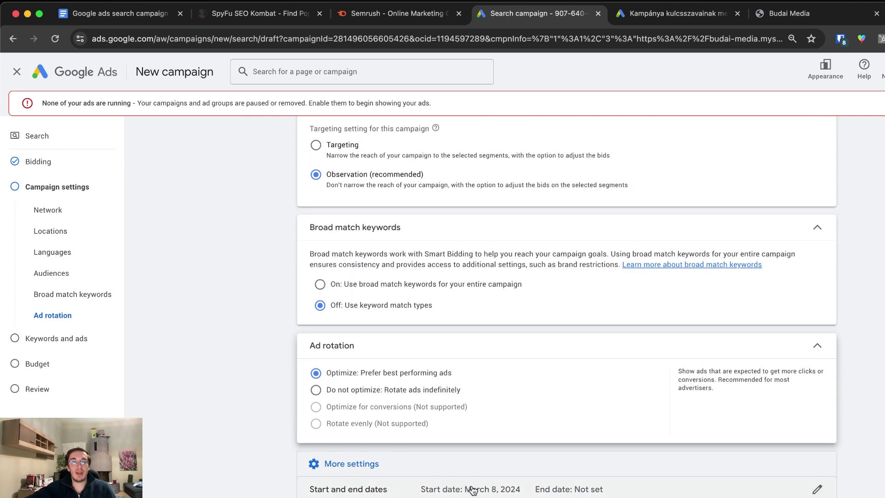
Step: Expand Start and end dates and leave the end date as None
{"action": "left_click", "coordinate": [494, 493]}
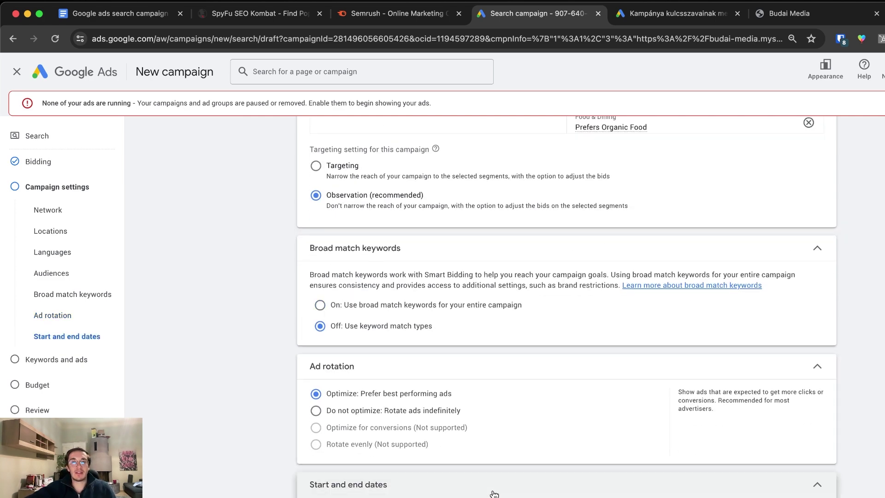
{"action": "scroll", "coordinate": [558, 470], "scroll_direction": "down", "scroll_amount": 2}
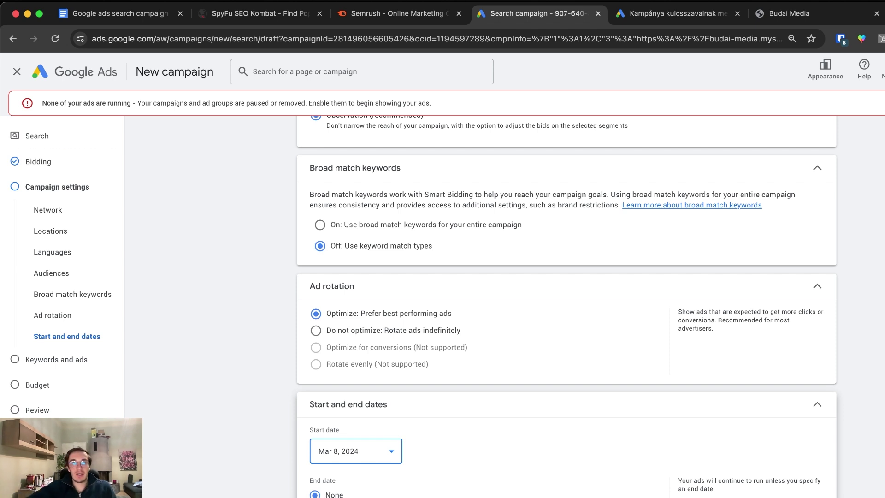
{"action": "left_click", "coordinate": [341, 493]}
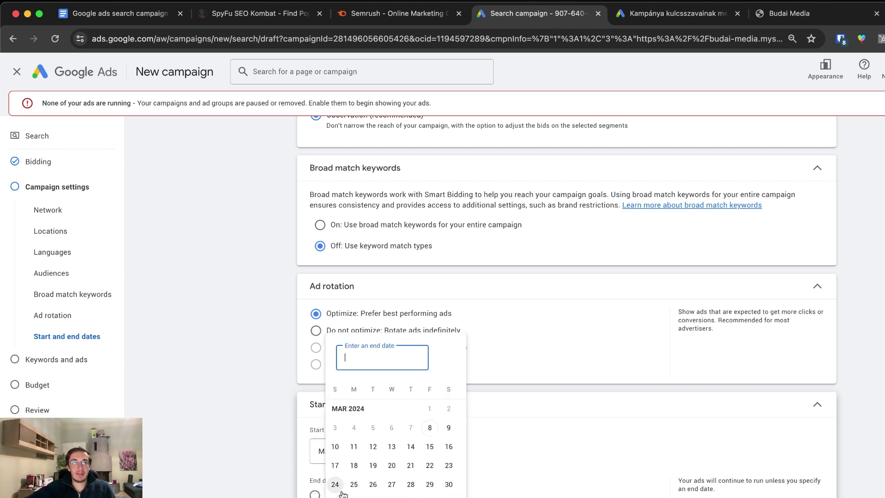
{"action": "left_click", "coordinate": [271, 488]}
{"action": "left_click", "coordinate": [341, 494]}
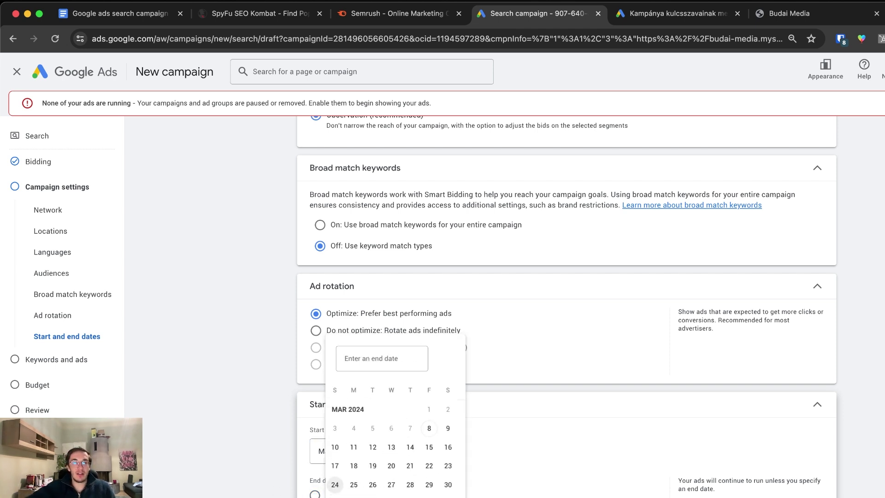
{"action": "left_click", "coordinate": [241, 418]}
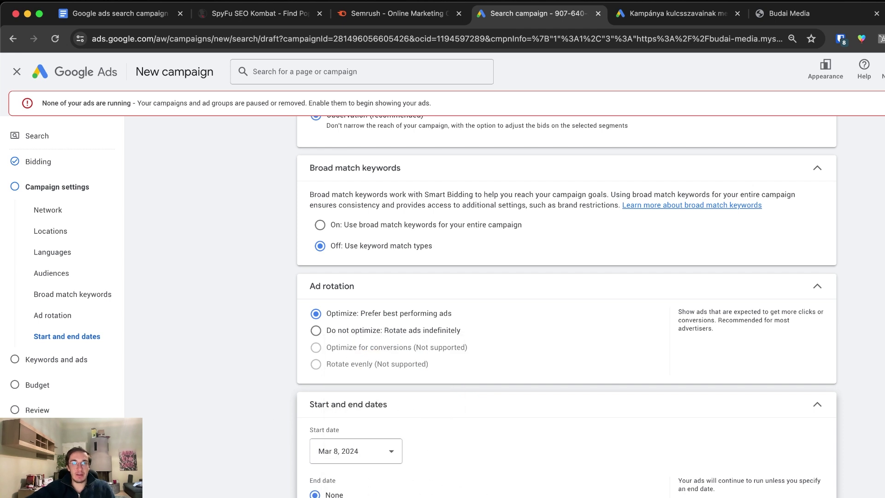
Step: Expand Ad schedule and keep it on All days after briefly trying Saturdays - Sundays
{"action": "scroll", "coordinate": [409, 471], "scroll_direction": "down", "scroll_amount": 2}
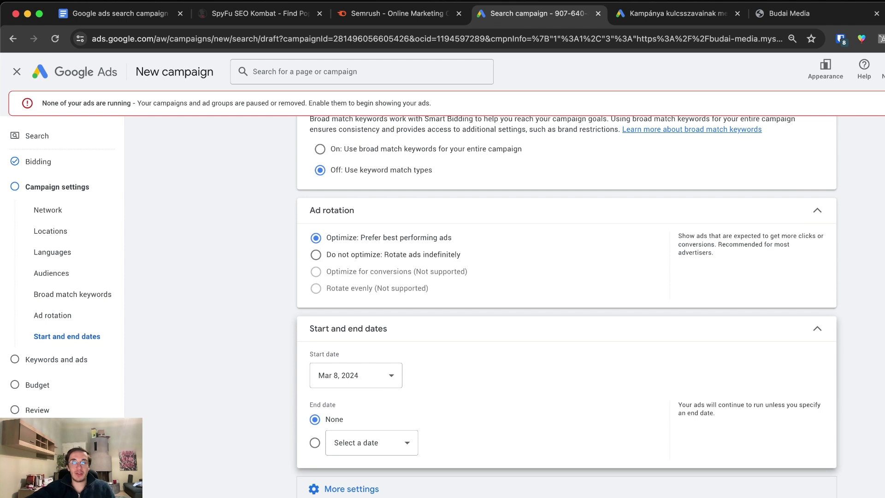
{"action": "left_click", "coordinate": [533, 489]}
{"action": "scroll", "coordinate": [533, 488], "scroll_direction": "down", "scroll_amount": 2}
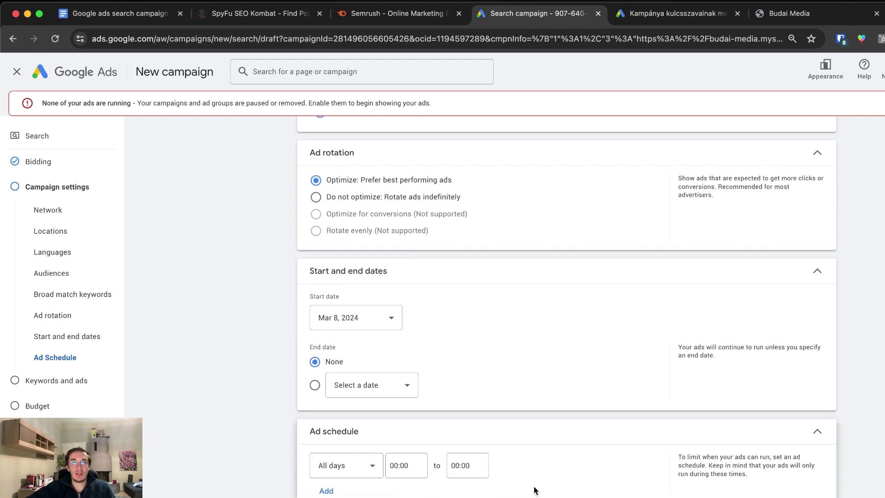
{"action": "left_click", "coordinate": [358, 463]}
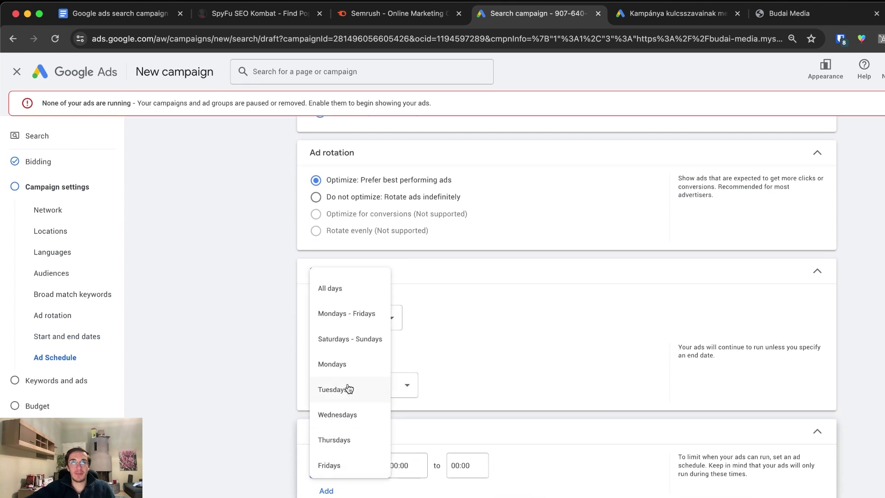
{"action": "left_click", "coordinate": [419, 493]}
{"action": "left_click", "coordinate": [355, 477]}
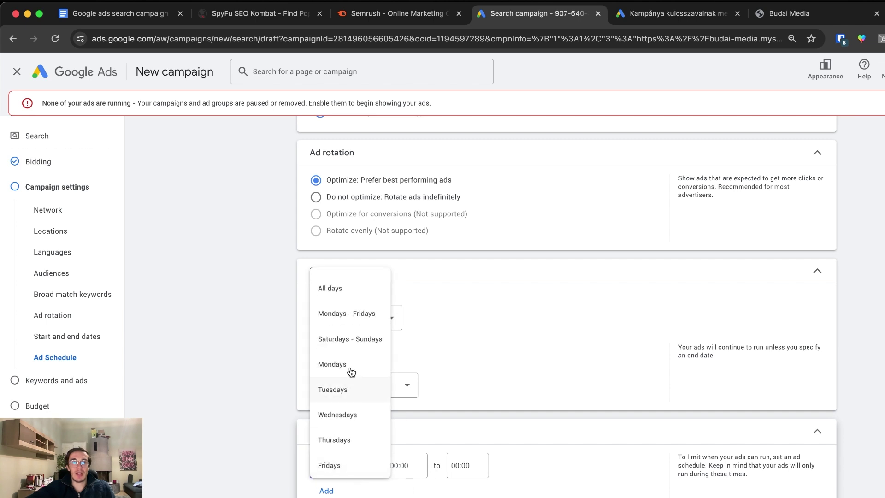
{"action": "left_click", "coordinate": [362, 344]}
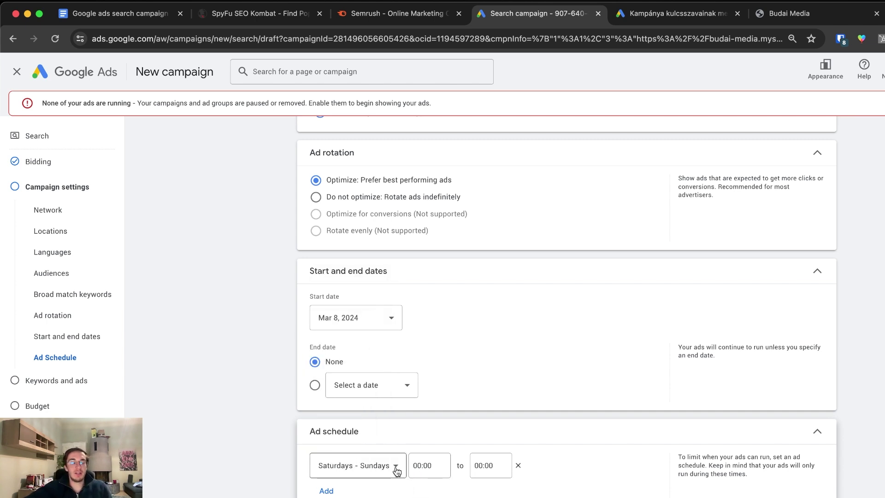
{"action": "left_click", "coordinate": [360, 466]}
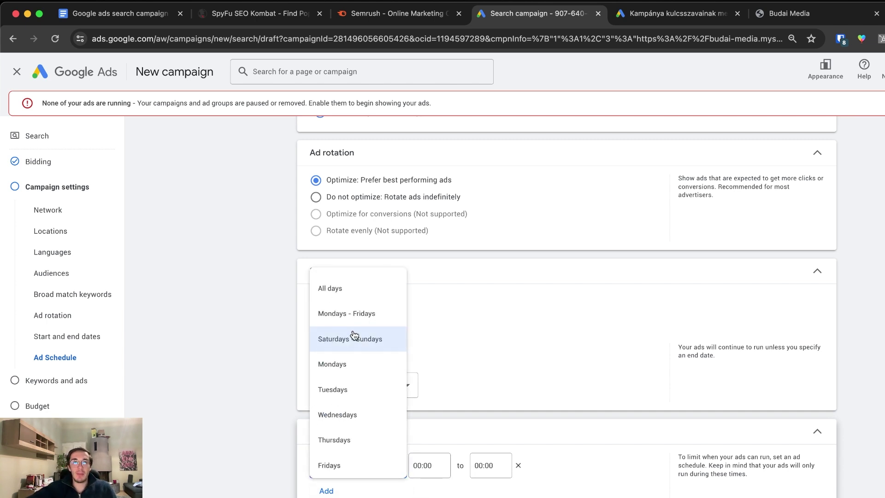
{"action": "left_click", "coordinate": [347, 292]}
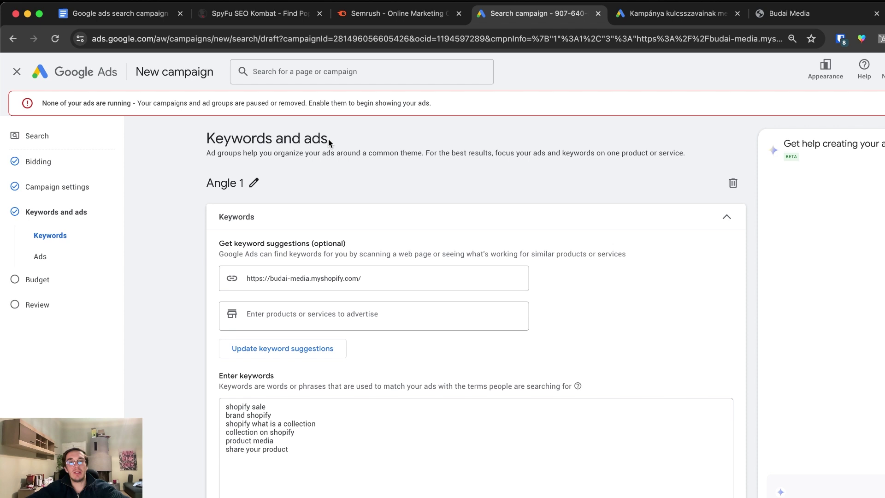
Step: Clear the Angle 1 ad group name so it can be renamed
{"action": "left_click", "coordinate": [251, 185]}
{"action": "key", "text": "super+a"}
{"action": "key", "text": "BackSpace"}
{"action": "left_click", "coordinate": [163, 193]}
{"action": "left_click", "coordinate": [247, 181]}
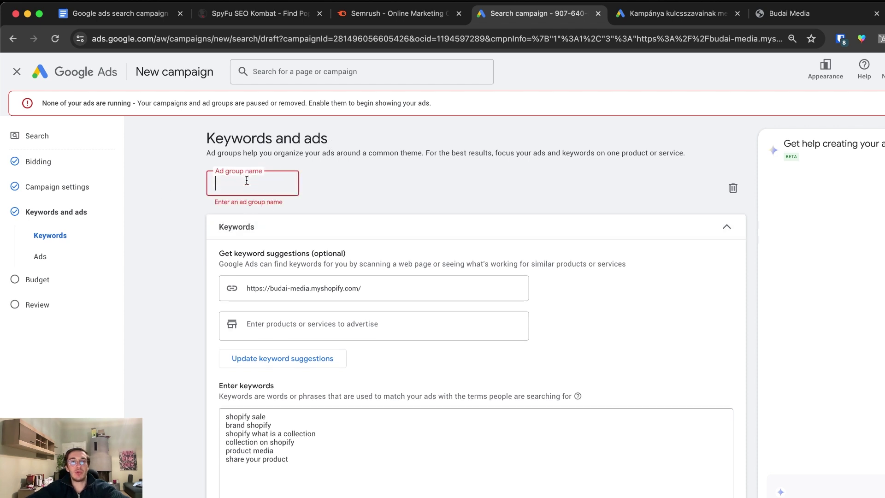
{"action": "scroll", "coordinate": [323, 323], "scroll_direction": "down", "scroll_amount": 1}
{"action": "scroll", "coordinate": [332, 356], "scroll_direction": "down", "scroll_amount": 15}
{"action": "scroll", "coordinate": [332, 355], "scroll_direction": "up", "scroll_amount": 15}
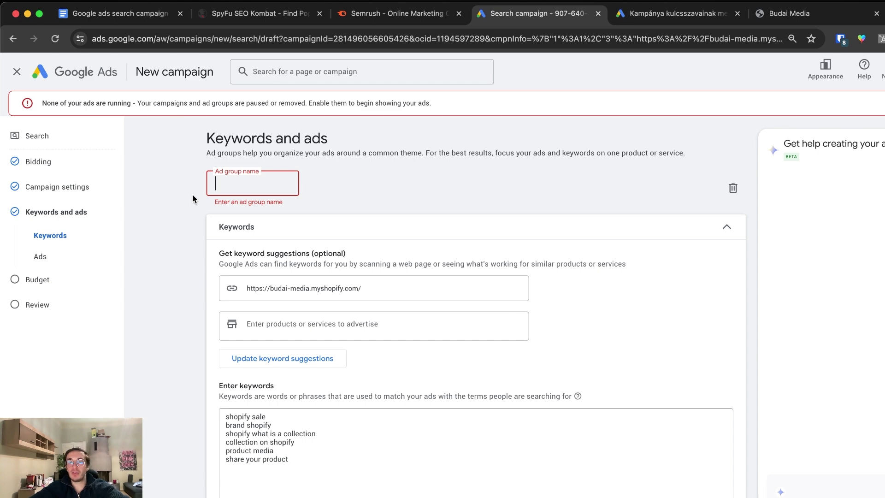
Step: Copy 'bathroom' from the keyword planning doc and name the ad group 'Bathroom keyword group'
{"action": "left_click", "coordinate": [161, 21]}
{"action": "scroll", "coordinate": [282, 359], "scroll_direction": "down", "scroll_amount": 7}
{"action": "scroll", "coordinate": [373, 304], "scroll_direction": "up", "scroll_amount": 1}
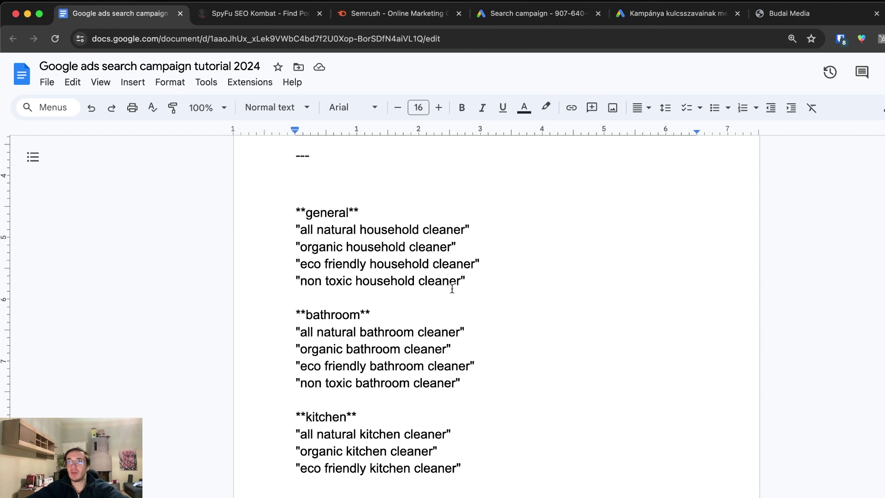
{"action": "double_click", "coordinate": [338, 309]}
{"action": "key", "text": "super+c"}
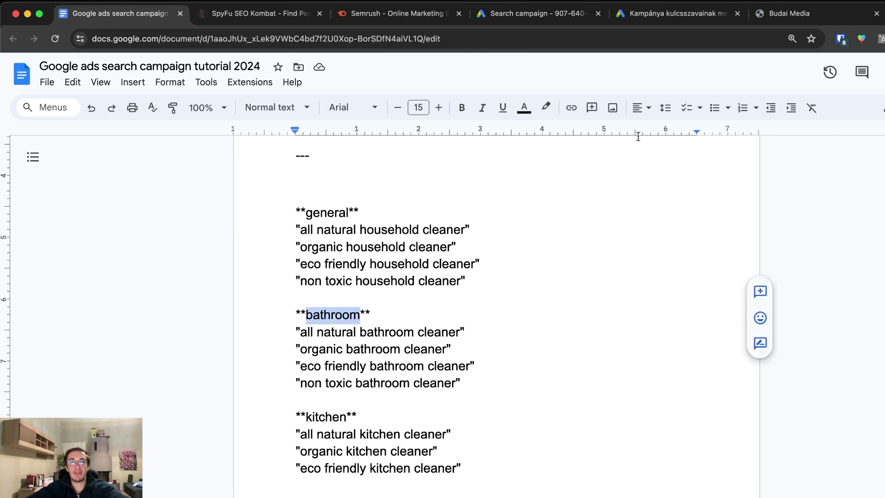
{"action": "left_click", "coordinate": [680, 18]}
{"action": "left_click", "coordinate": [537, 14]}
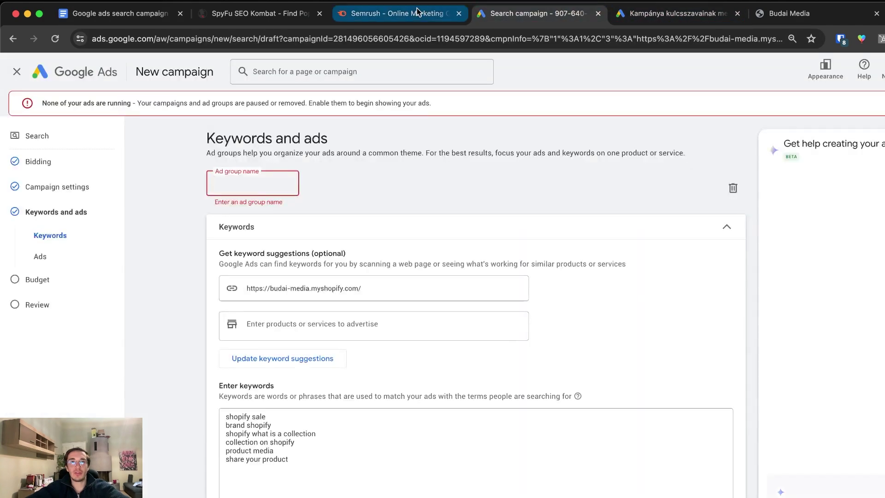
{"action": "left_click", "coordinate": [279, 185]}
{"action": "key", "text": "super+v"}
{"action": "key", "text": "super+a"}
{"action": "type", "text": "Bathroom keyword group"}
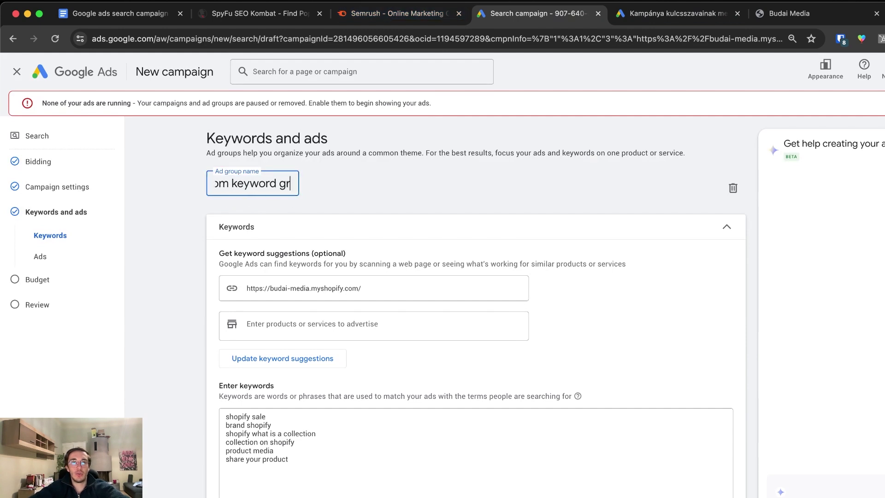
{"action": "key", "text": "Return"}
Step: Review the website URL, products or services description, and keyword list fields
{"action": "scroll", "coordinate": [304, 212], "scroll_direction": "down", "scroll_amount": 1}
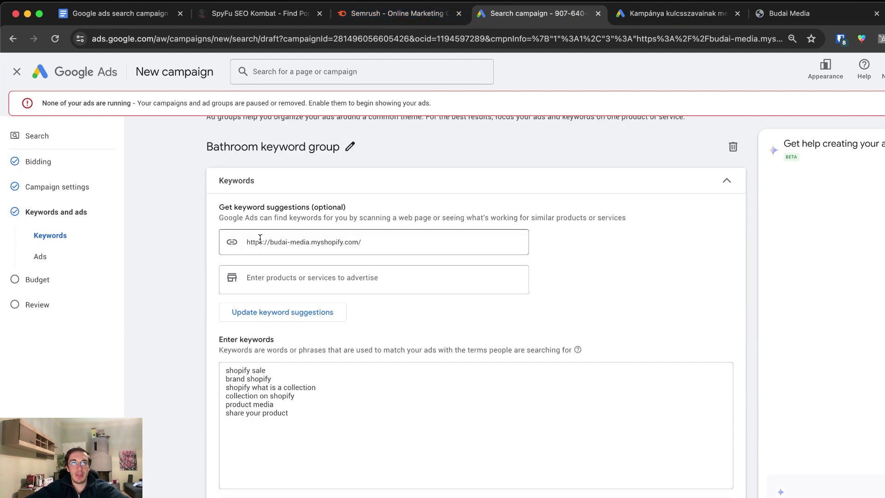
{"action": "left_click", "coordinate": [284, 240]}
{"action": "left_click", "coordinate": [279, 278]}
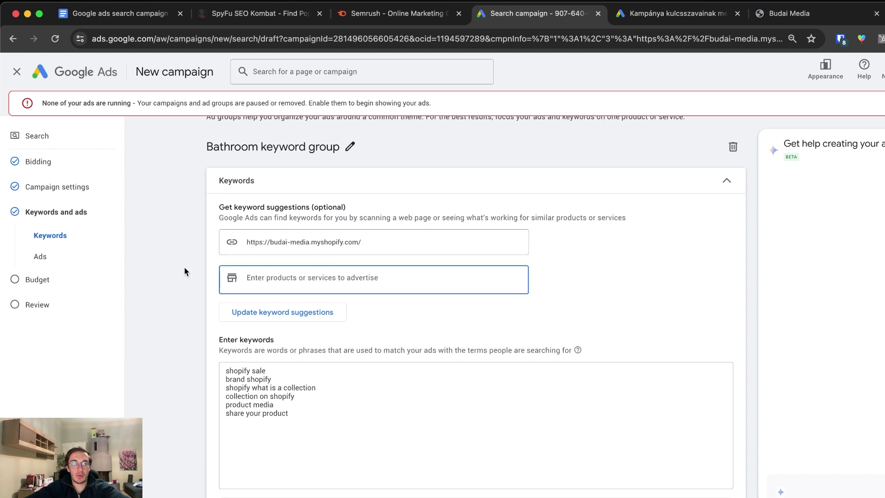
{"action": "scroll", "coordinate": [185, 268], "scroll_direction": "down", "scroll_amount": 3}
{"action": "left_click", "coordinate": [280, 301]}
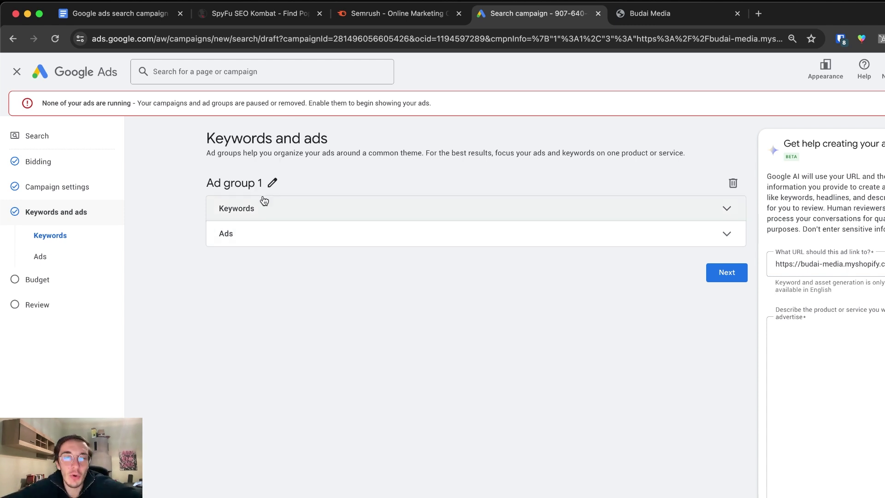
Step: Rename the ad group to 'Bathroom keywords'
{"action": "left_click", "coordinate": [277, 183]}
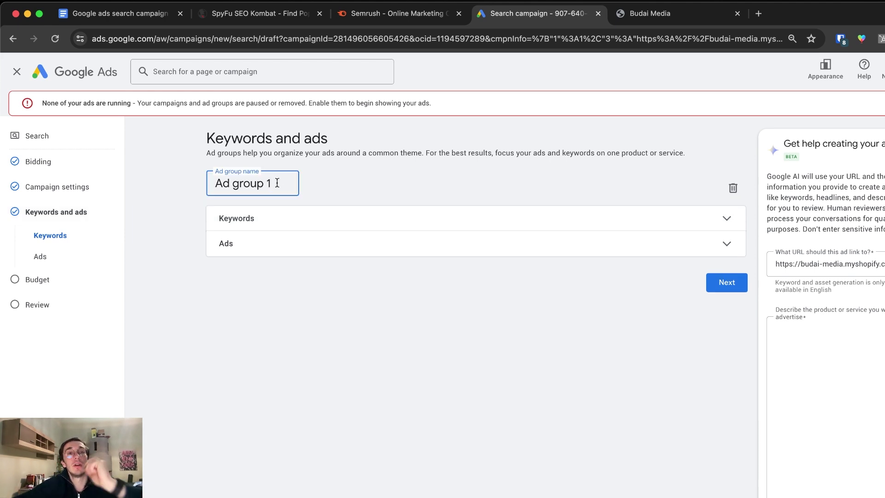
{"action": "left_click", "coordinate": [140, 13]}
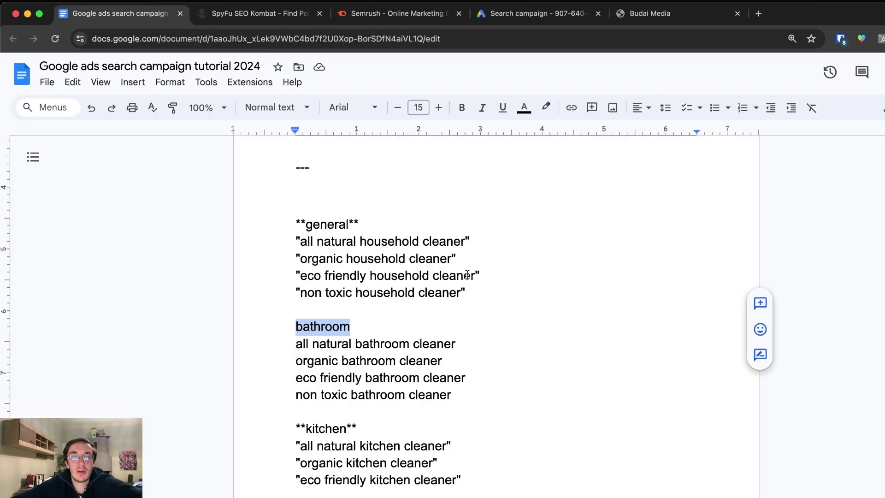
{"action": "left_click", "coordinate": [506, 14]}
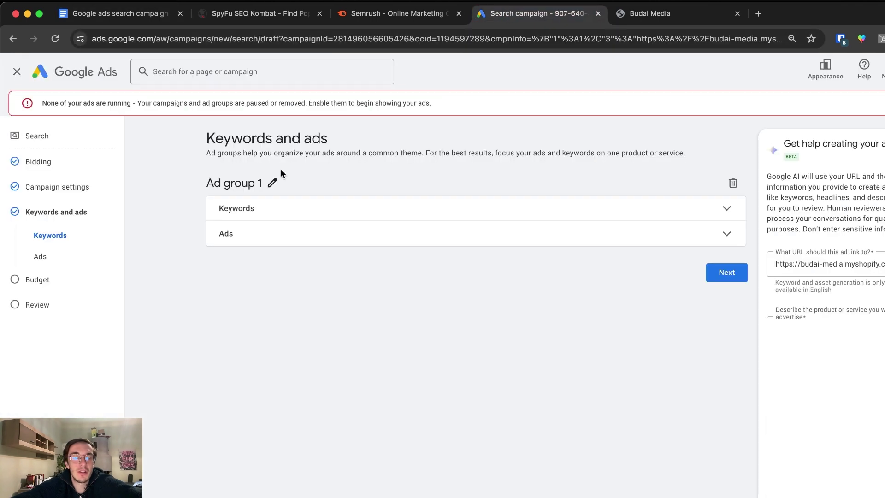
{"action": "left_click", "coordinate": [275, 182]}
{"action": "triple_click", "coordinate": [249, 185]}
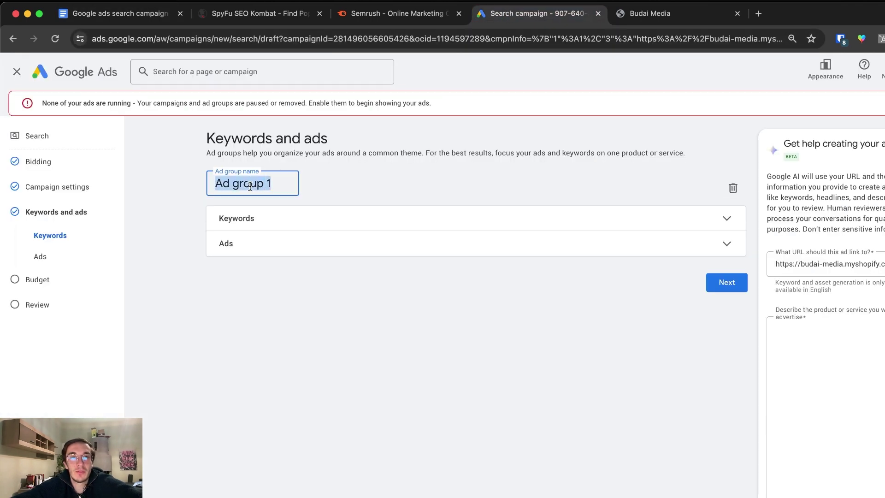
{"action": "type", "text": "bathroom"}
{"action": "key", "text": "Left"}
{"action": "key", "text": "Left"}
{"action": "key", "text": "Left"}
{"action": "key", "text": "Left"}
{"action": "key", "text": "Left"}
{"action": "key", "text": "Left"}
{"action": "key", "text": "Left"}
{"action": "key", "text": "BackSpace"}
{"action": "type", "text": "B"}
{"action": "double_click", "coordinate": [290, 174]}
{"action": "left_click", "coordinate": [282, 179]}
{"action": "type", "text": "keywords"}
{"action": "key", "text": "Return"}
Step: Copy the four bathroom-cleaner keywords from the notes doc into the keyword list
{"action": "left_click", "coordinate": [310, 213]}
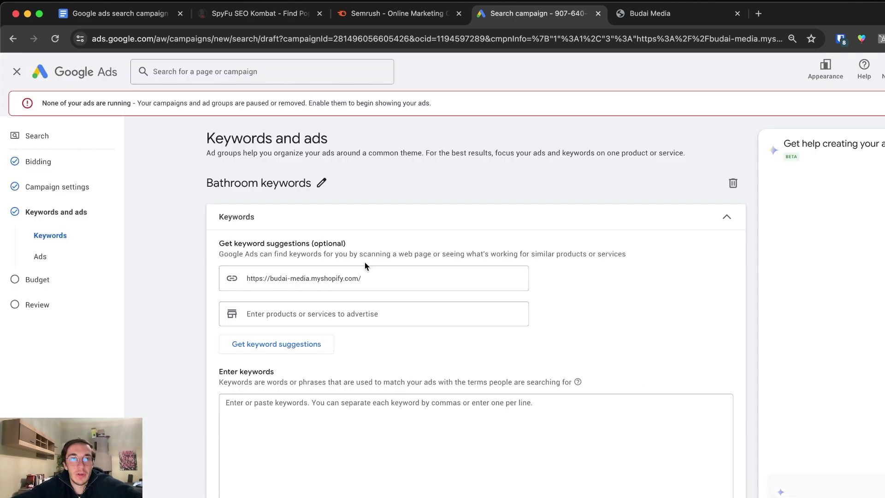
{"action": "scroll", "coordinate": [359, 358], "scroll_direction": "down", "scroll_amount": 2}
{"action": "left_click", "coordinate": [334, 244]}
{"action": "left_click", "coordinate": [133, 16]}
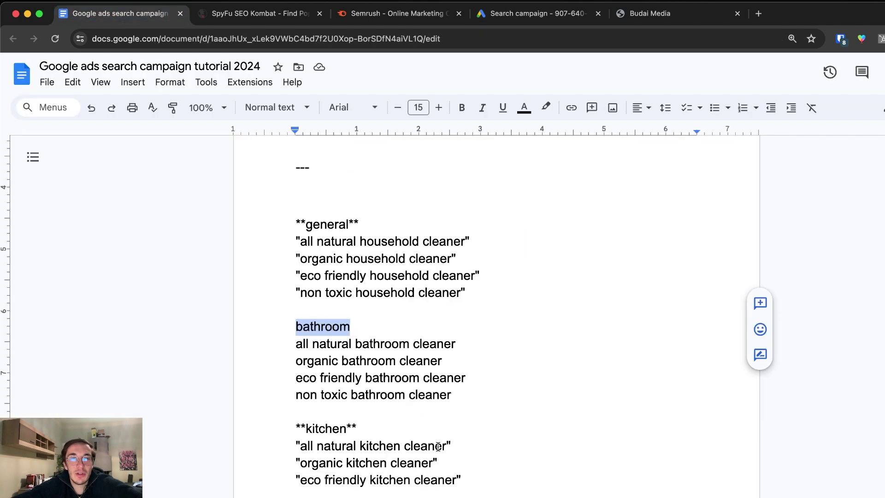
{"action": "left_click", "coordinate": [426, 430]}
{"action": "left_click_drag", "start_coordinate": [464, 403], "coordinate": [293, 341]}
{"action": "key", "text": "cmd+c"}
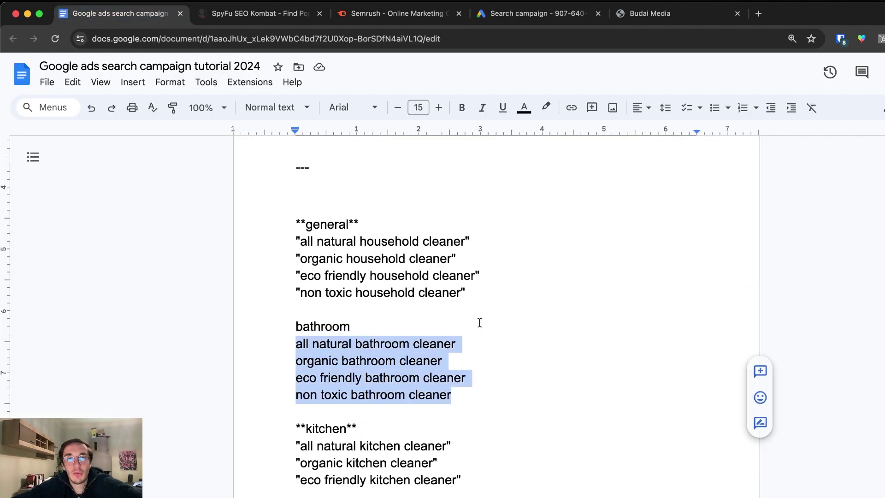
{"action": "left_click", "coordinate": [507, 16]}
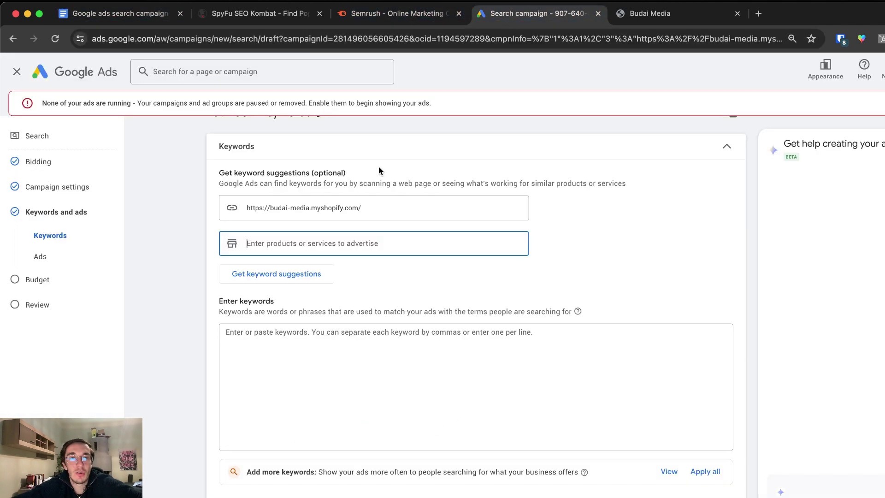
{"action": "left_click", "coordinate": [303, 362]}
{"action": "key", "text": "cmd+v"}
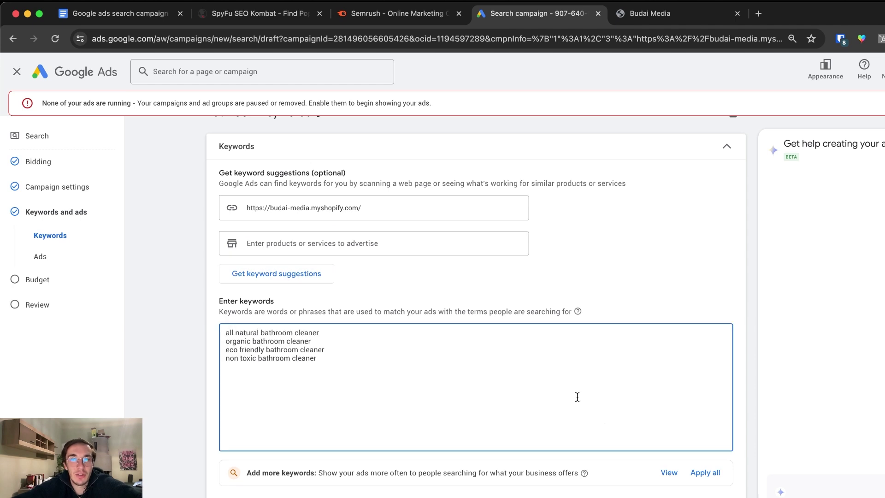
Step: Apply all suggested keywords, then clear the list and re-paste only the four bathroom keywords
{"action": "scroll", "coordinate": [606, 418], "scroll_direction": "down", "scroll_amount": 2}
{"action": "left_click", "coordinate": [709, 423]}
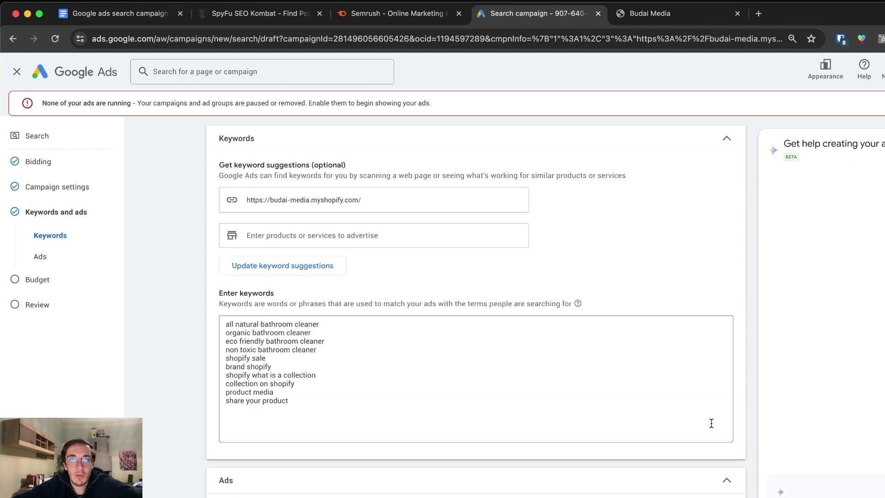
{"action": "left_click", "coordinate": [349, 402]}
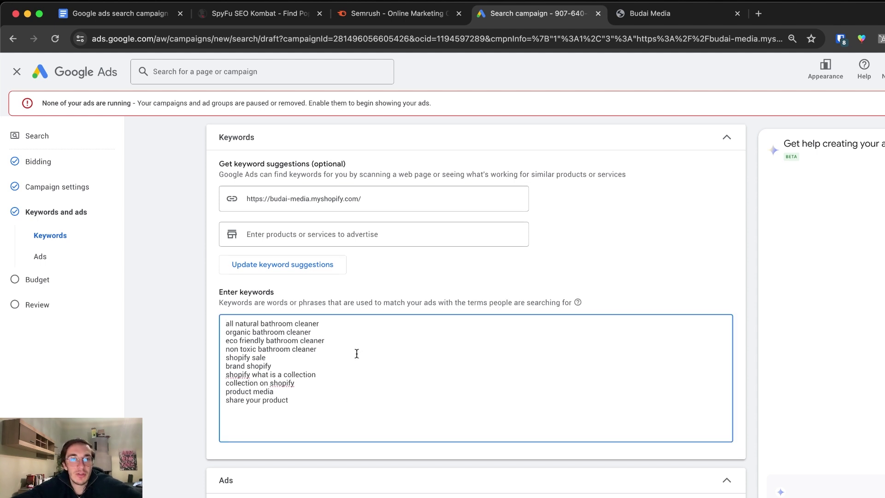
{"action": "key", "text": "super+a"}
{"action": "key", "text": "BackSpace"}
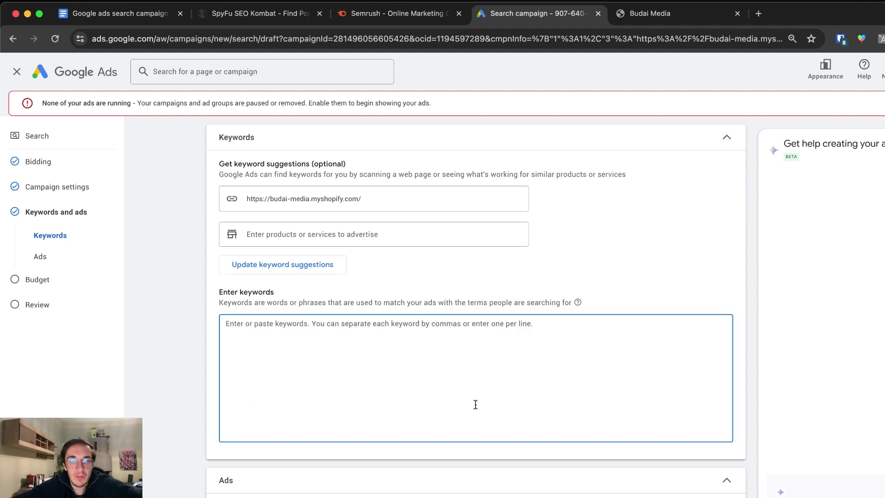
{"action": "key", "text": "super+v"}
{"action": "scroll", "coordinate": [422, 483], "scroll_direction": "down", "scroll_amount": 2}
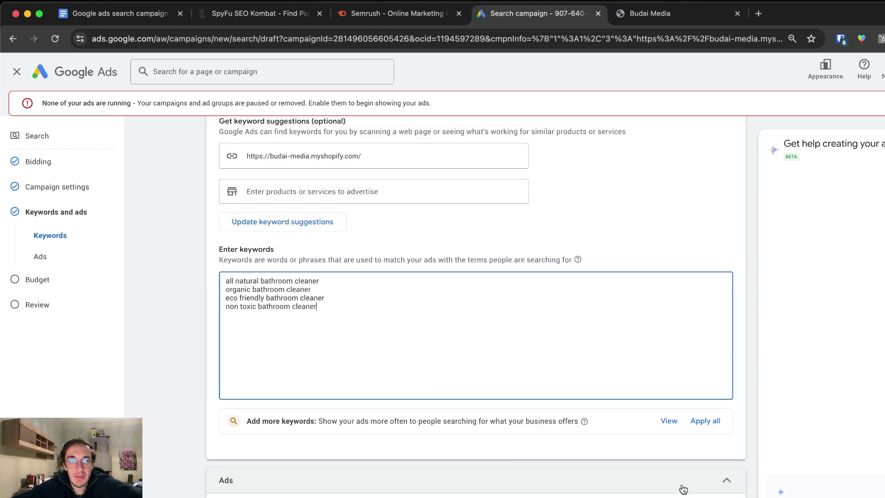
{"action": "left_click", "coordinate": [367, 403]}
{"action": "scroll", "coordinate": [368, 403], "scroll_direction": "up", "scroll_amount": 1}
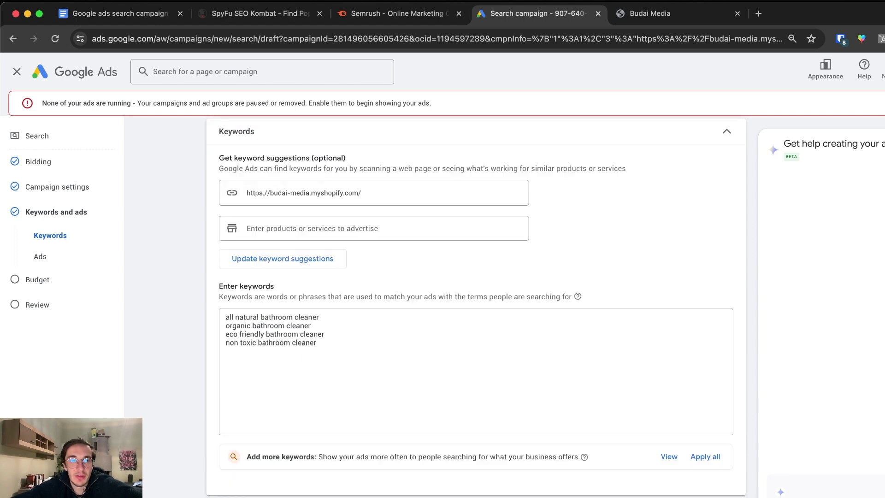
{"action": "scroll", "coordinate": [369, 441], "scroll_direction": "down", "scroll_amount": 8}
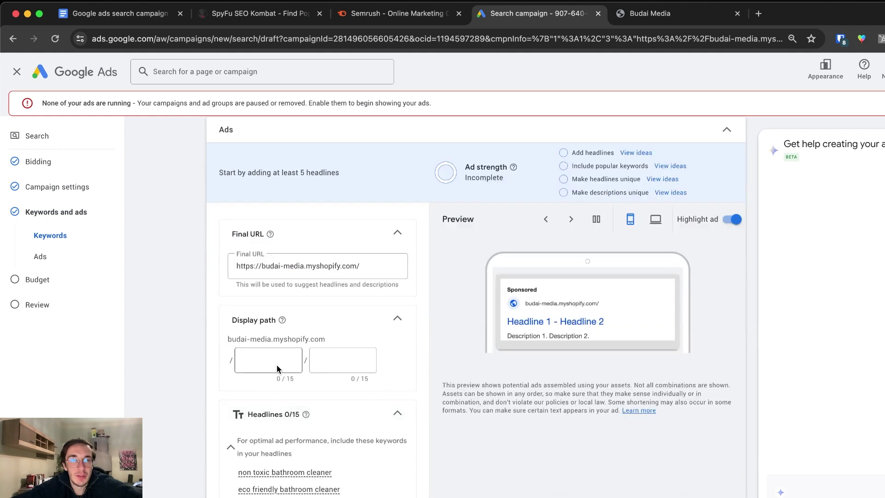
Step: Open the shop's website, dismiss its referral popup, and go to the Products catalog
{"action": "left_click", "coordinate": [276, 359]}
{"action": "scroll", "coordinate": [290, 323], "scroll_direction": "down", "scroll_amount": 2}
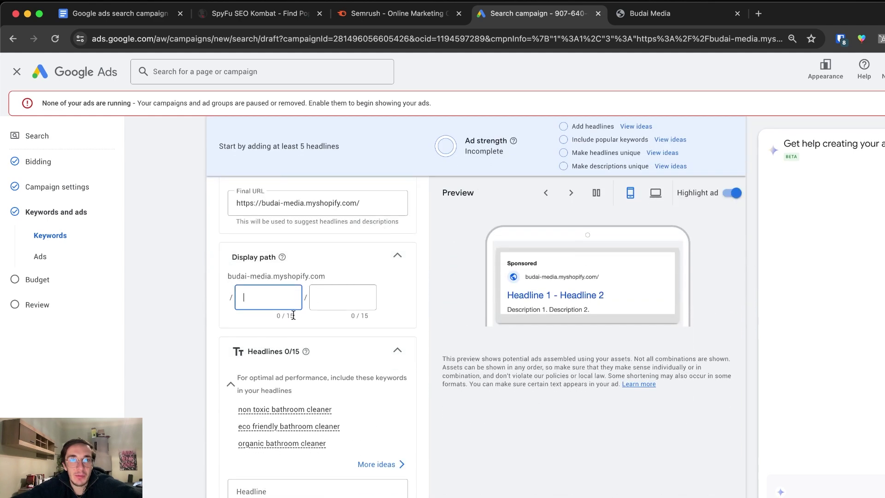
{"action": "left_click", "coordinate": [667, 22]}
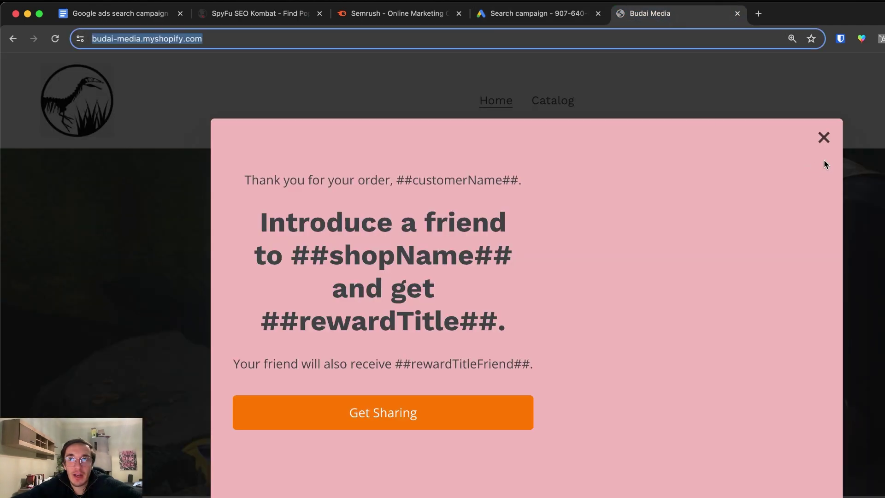
{"action": "left_click", "coordinate": [824, 137]}
{"action": "scroll", "coordinate": [585, 223], "scroll_direction": "down", "scroll_amount": 10}
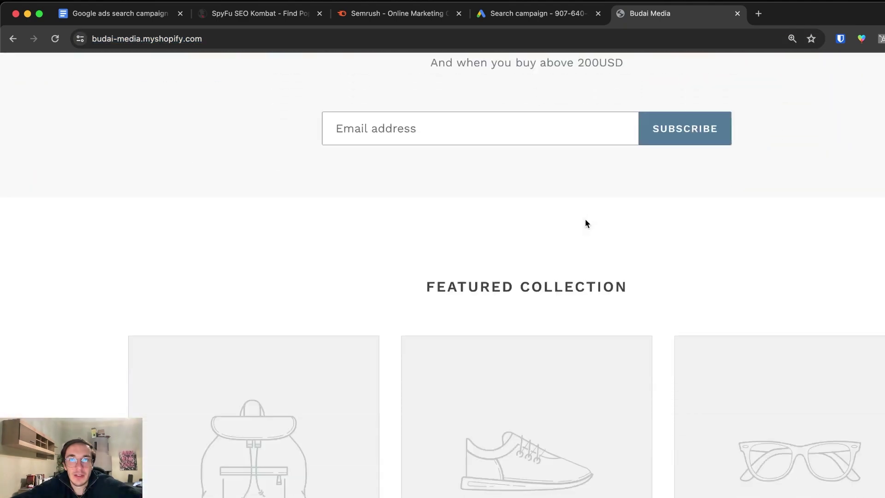
{"action": "scroll", "coordinate": [585, 223], "scroll_direction": "down", "scroll_amount": 5}
{"action": "scroll", "coordinate": [513, 204], "scroll_direction": "up", "scroll_amount": 15}
{"action": "left_click", "coordinate": [551, 100]}
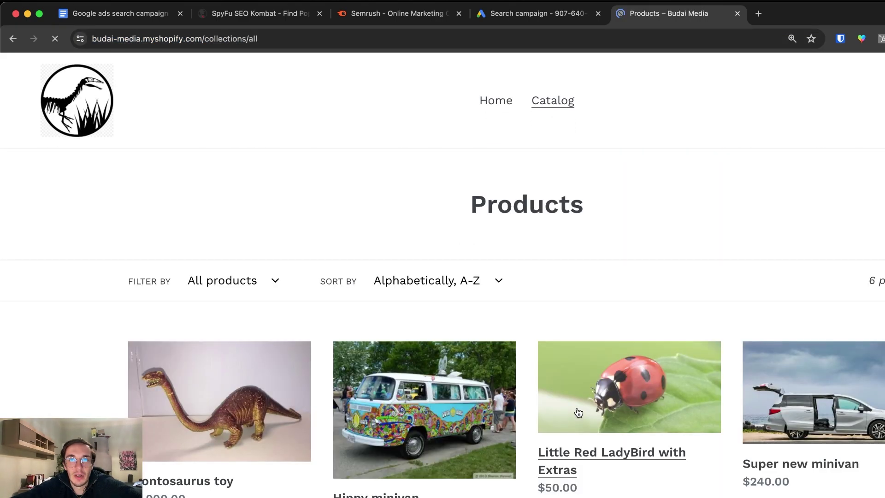
Step: Set the display path to products / little-red from the Little Red LadyBird product URL
{"action": "left_click", "coordinate": [578, 412]}
{"action": "left_click", "coordinate": [375, 39]}
{"action": "left_click", "coordinate": [508, 14]}
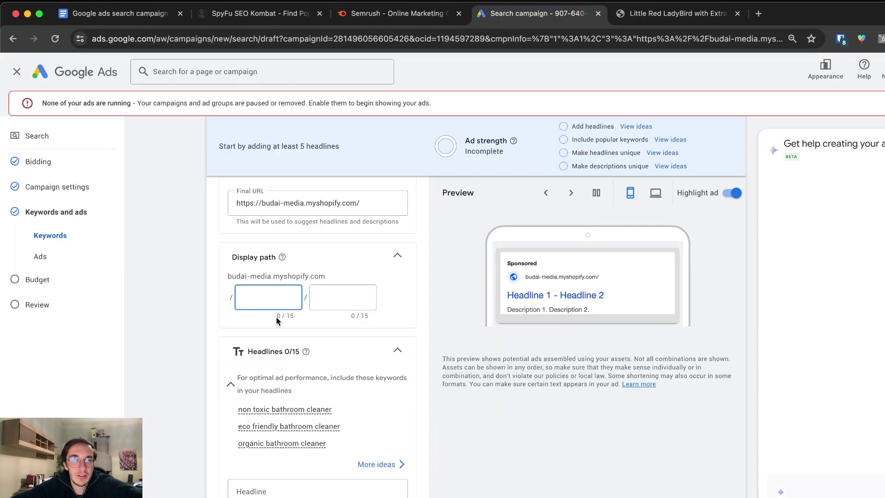
{"action": "type", "text": "/products/little-red"}
{"action": "left_click", "coordinate": [289, 273]}
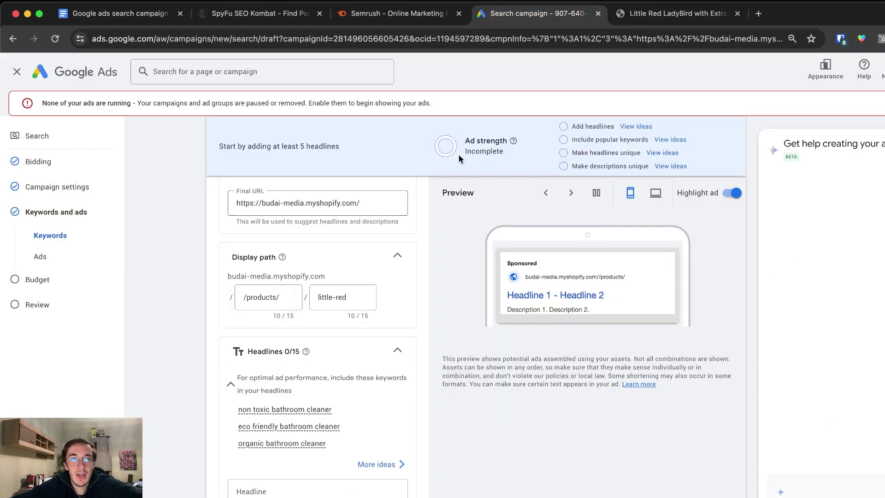
{"action": "left_click", "coordinate": [294, 315]}
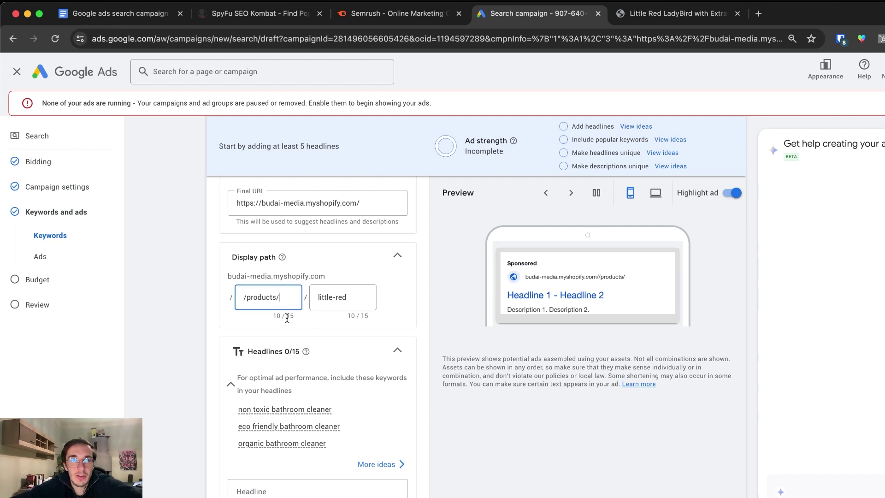
{"action": "key", "text": "BackSpace"}
{"action": "left_click", "coordinate": [590, 281]}
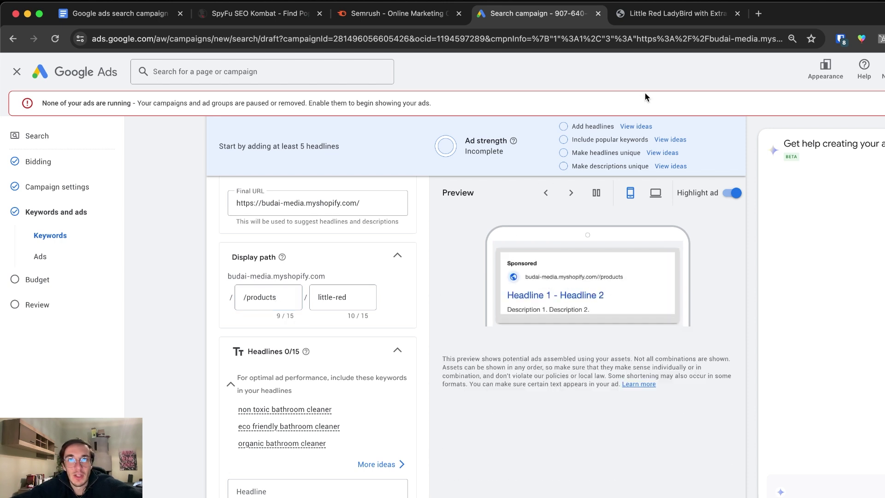
Step: Recheck the Little Red LadyBird page and keyword notes, then return to the ad editor
{"action": "left_click", "coordinate": [660, 19]}
{"action": "left_click", "coordinate": [382, 39]}
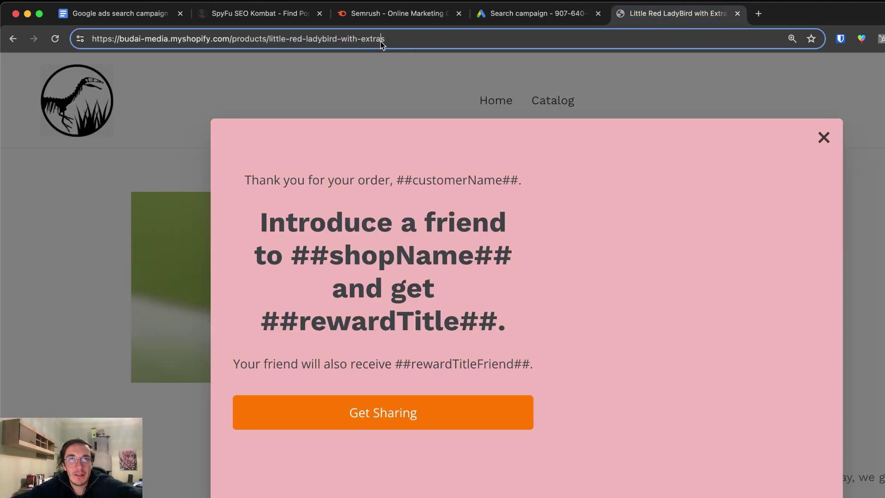
{"action": "left_click", "coordinate": [140, 14]}
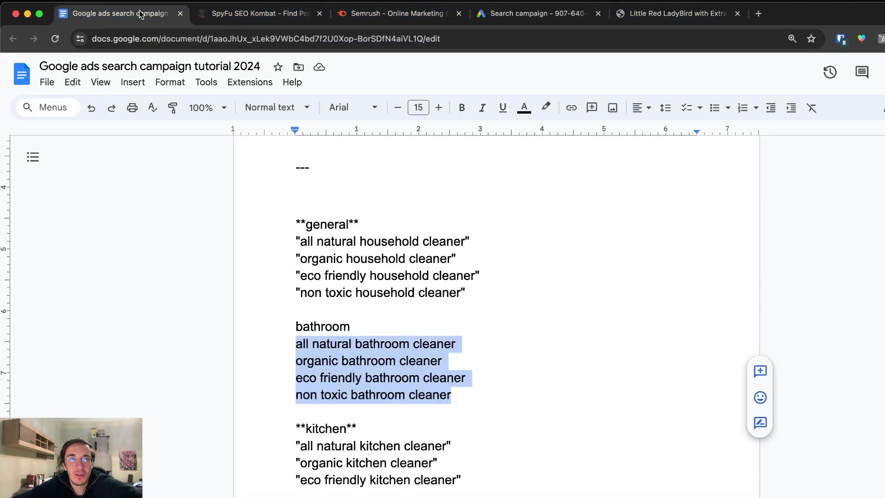
{"action": "left_click", "coordinate": [498, 14]}
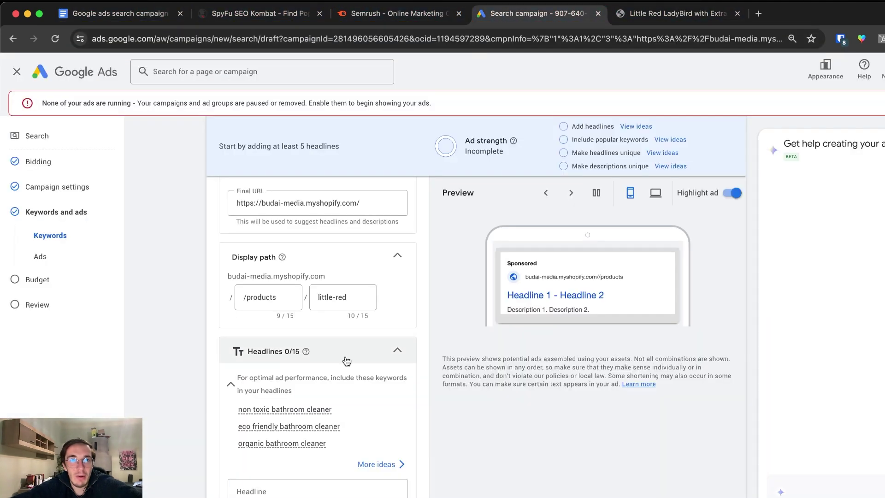
Step: Scroll to the ad's Headlines section and select the first headline field
{"action": "scroll", "coordinate": [346, 360], "scroll_direction": "down", "scroll_amount": 5}
{"action": "scroll", "coordinate": [291, 322], "scroll_direction": "down", "scroll_amount": 5}
{"action": "left_click", "coordinate": [298, 267]}
{"action": "scroll", "coordinate": [314, 311], "scroll_direction": "down", "scroll_amount": 15}
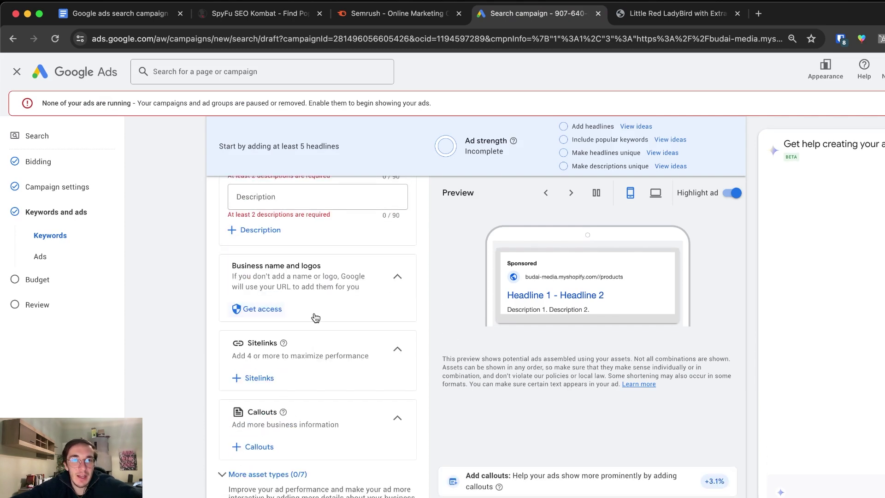
{"action": "scroll", "coordinate": [316, 314], "scroll_direction": "up", "scroll_amount": 3}
{"action": "scroll", "coordinate": [314, 311], "scroll_direction": "up", "scroll_amount": 10}
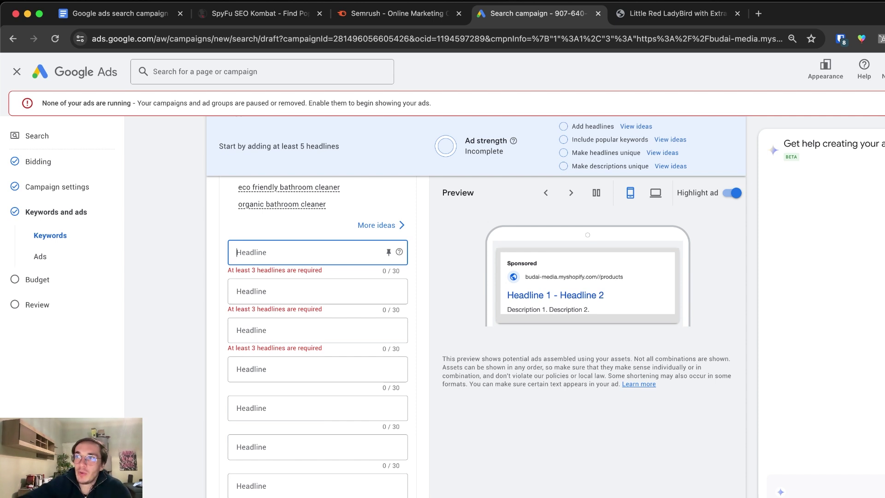
{"action": "scroll", "coordinate": [395, 316], "scroll_direction": "up", "scroll_amount": 1}
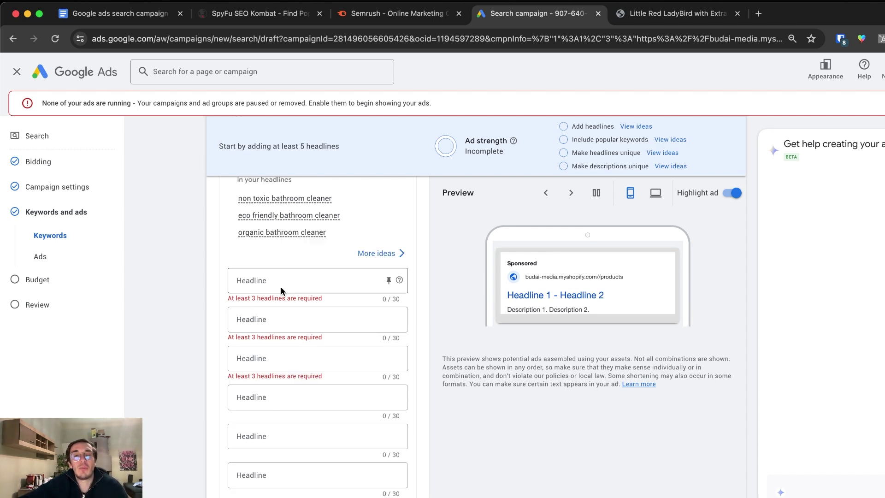
{"action": "scroll", "coordinate": [281, 290], "scroll_direction": "down", "scroll_amount": 13}
{"action": "scroll", "coordinate": [281, 288], "scroll_direction": "up", "scroll_amount": 12}
{"action": "scroll", "coordinate": [281, 287], "scroll_direction": "up", "scroll_amount": 1}
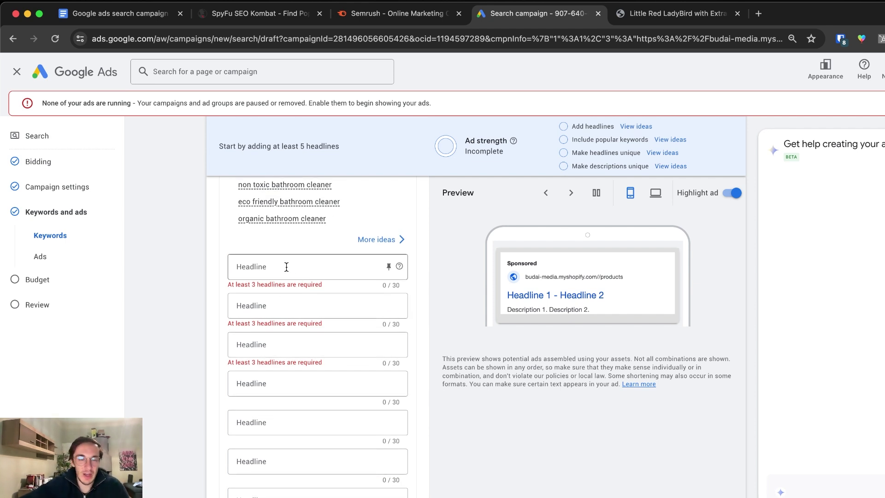
{"action": "scroll", "coordinate": [286, 267], "scroll_direction": "down", "scroll_amount": 10}
{"action": "scroll", "coordinate": [286, 271], "scroll_direction": "up", "scroll_amount": 10}
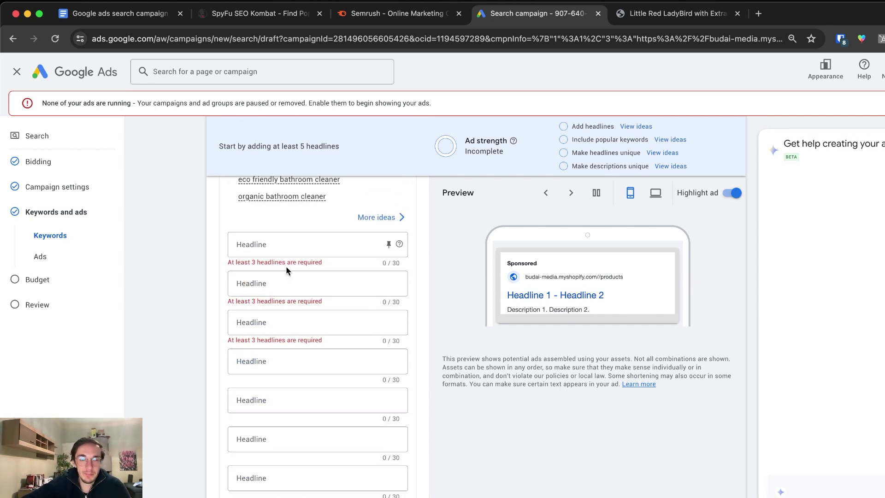
{"action": "scroll", "coordinate": [286, 271], "scroll_direction": "down", "scroll_amount": 8}
Step: Add five extra headline fields to the responsive search ad
{"action": "left_click", "coordinate": [260, 351]}
{"action": "left_click", "coordinate": [259, 390]}
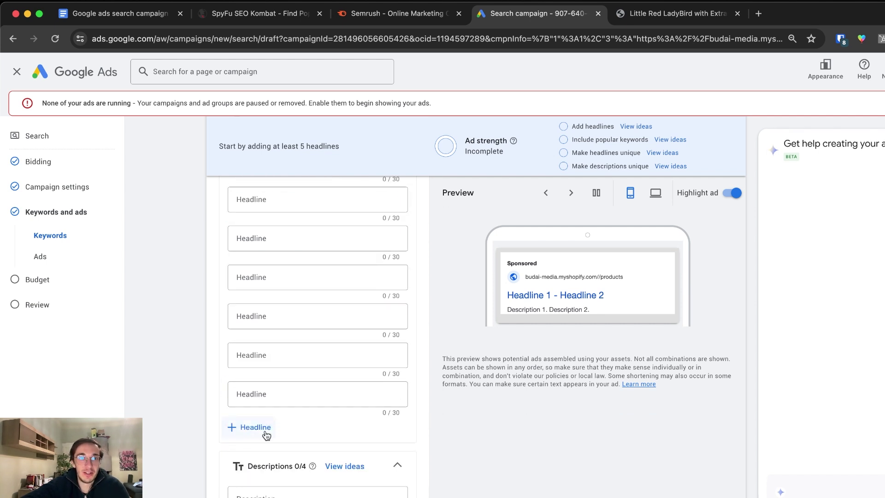
{"action": "left_click", "coordinate": [261, 429]}
{"action": "left_click", "coordinate": [260, 468]}
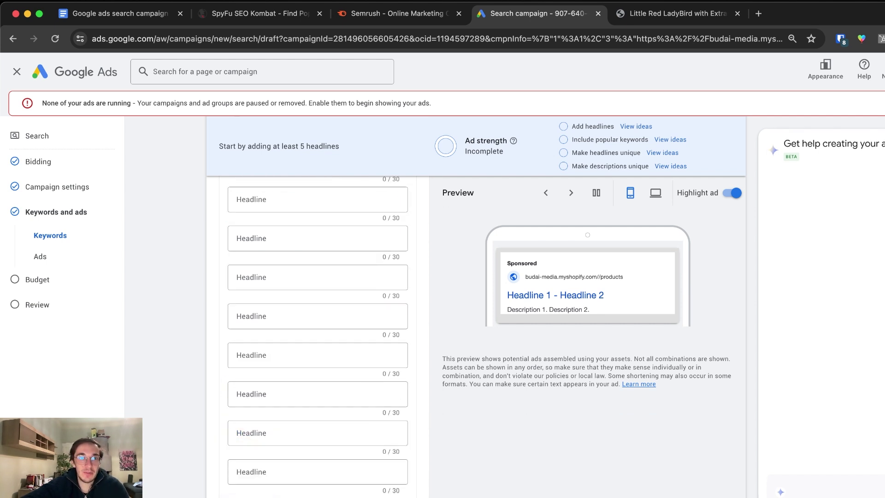
{"action": "scroll", "coordinate": [260, 415], "scroll_direction": "down", "scroll_amount": 2}
{"action": "left_click", "coordinate": [260, 411]}
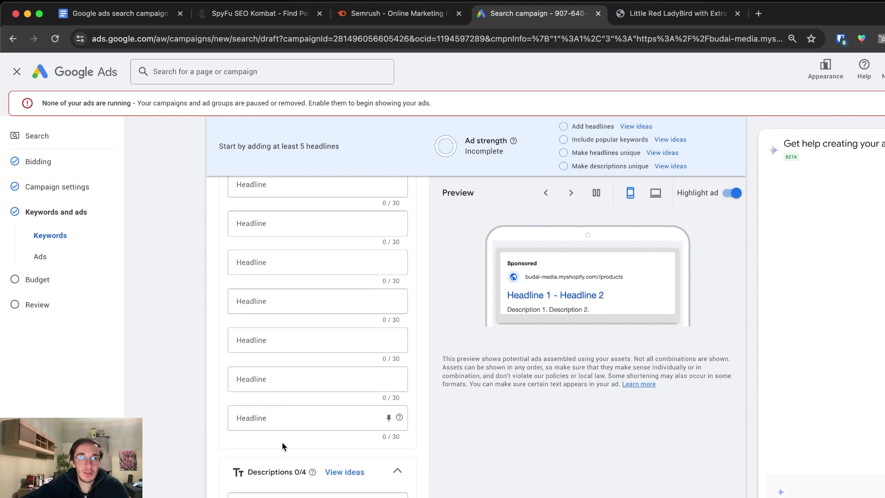
{"action": "scroll", "coordinate": [290, 437], "scroll_direction": "down", "scroll_amount": 5}
{"action": "scroll", "coordinate": [308, 275], "scroll_direction": "up", "scroll_amount": 3}
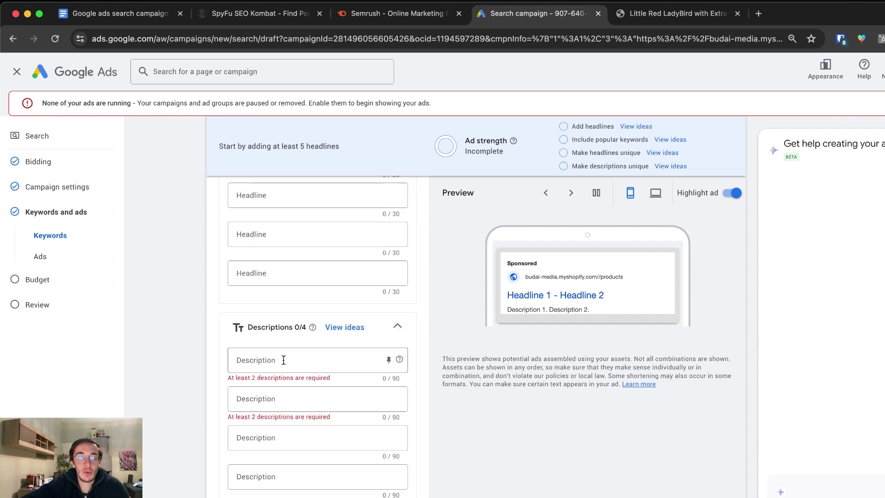
{"action": "scroll", "coordinate": [291, 339], "scroll_direction": "up", "scroll_amount": 5}
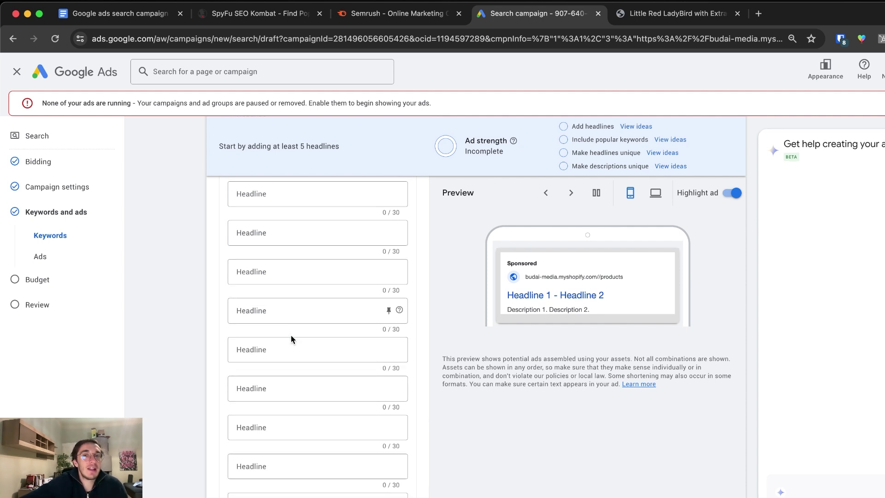
{"action": "scroll", "coordinate": [291, 339], "scroll_direction": "up", "scroll_amount": 3}
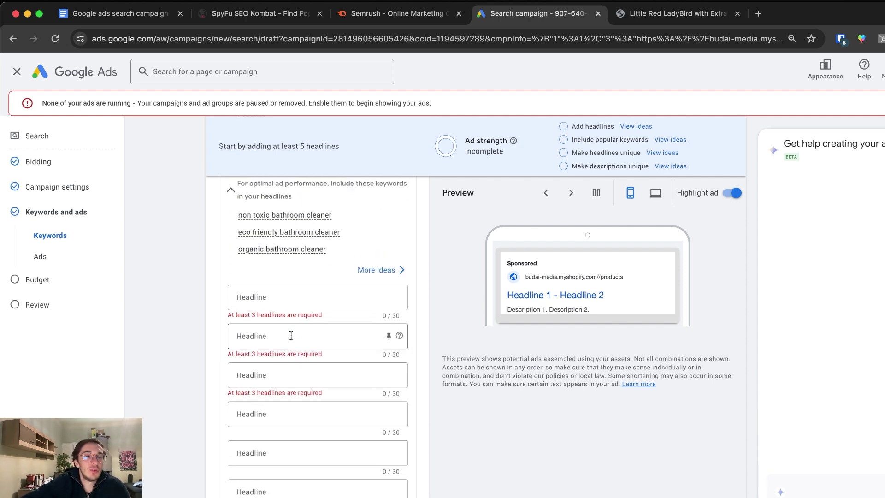
Step: Focus the first headline, then bring up the planned headlines and descriptions in the tutorial doc
{"action": "left_click", "coordinate": [299, 300]}
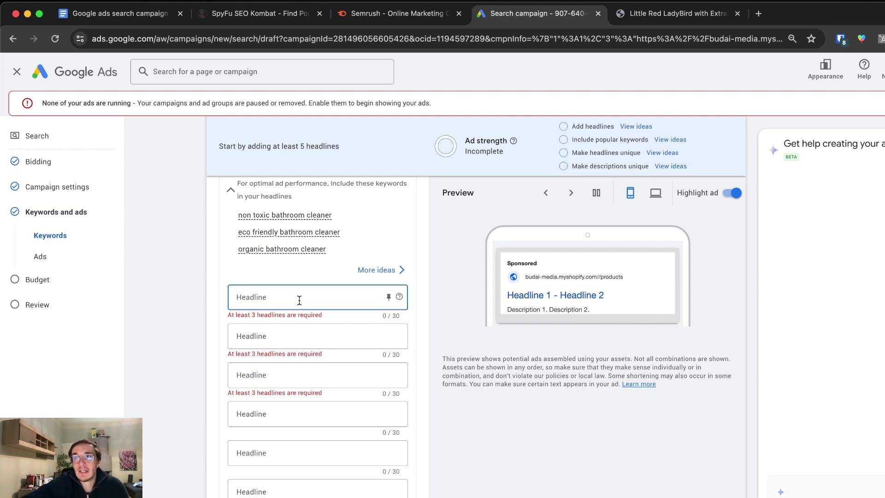
{"action": "left_click", "coordinate": [128, 14]}
{"action": "scroll", "coordinate": [323, 313], "scroll_direction": "down", "scroll_amount": 15}
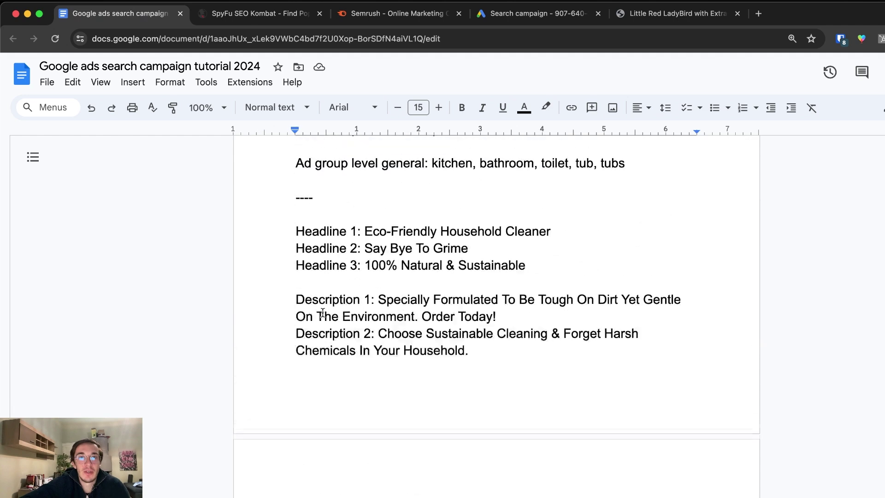
Step: Copy 'Eco-Friendly Household Cleaner' and 'Say Bye To Grime' from the doc into Headlines 1 and 2
{"action": "left_click", "coordinate": [365, 230]}
{"action": "left_click_drag", "start_coordinate": [365, 231], "coordinate": [557, 232]}
{"action": "key", "text": "super+c"}
{"action": "left_click", "coordinate": [256, 14]}
{"action": "left_click", "coordinate": [534, 16]}
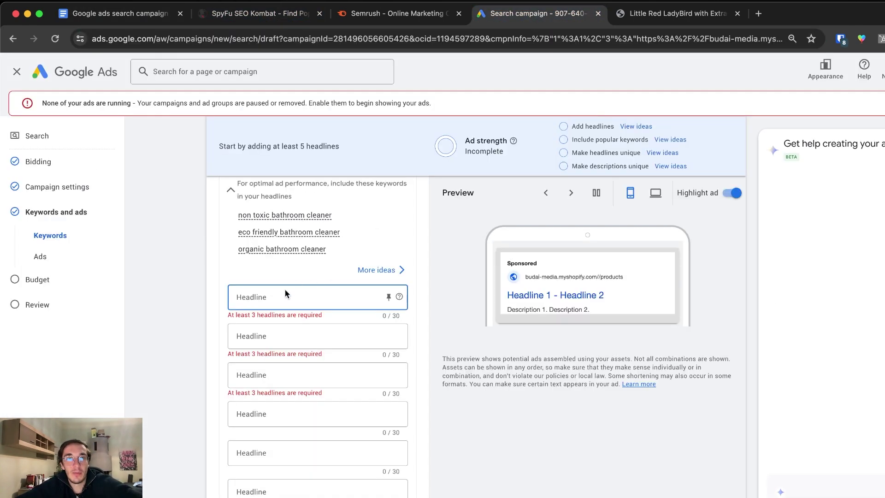
{"action": "key", "text": "super+v"}
{"action": "left_click", "coordinate": [144, 14]}
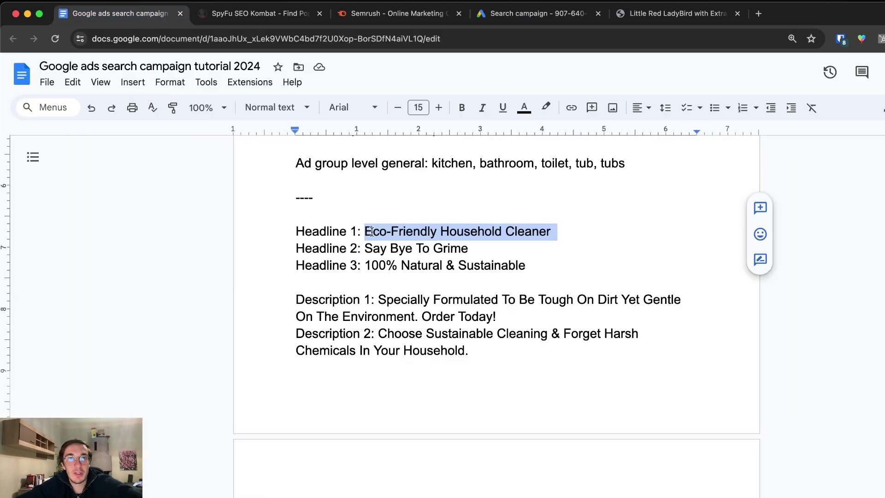
{"action": "left_click", "coordinate": [365, 247]}
{"action": "left_click_drag", "start_coordinate": [365, 248], "coordinate": [468, 249]}
{"action": "key", "text": "super+c"}
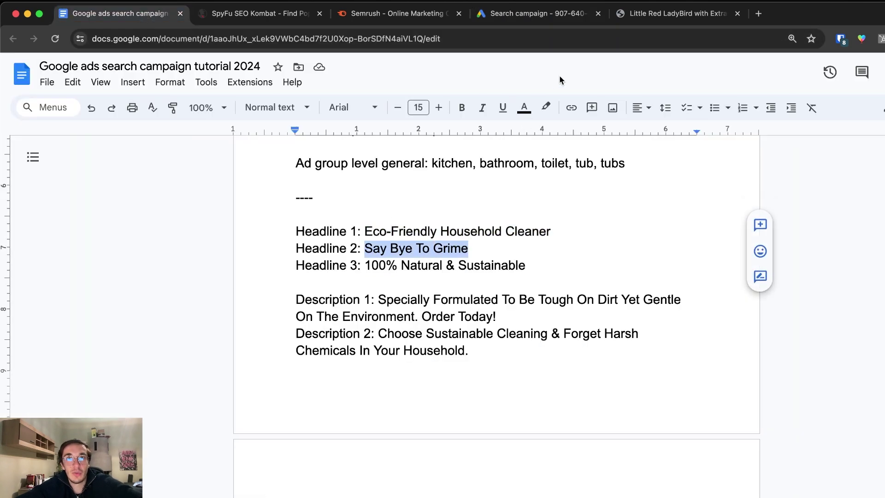
{"action": "left_click", "coordinate": [538, 16]}
{"action": "left_click", "coordinate": [290, 341]}
{"action": "key", "text": "super+v"}
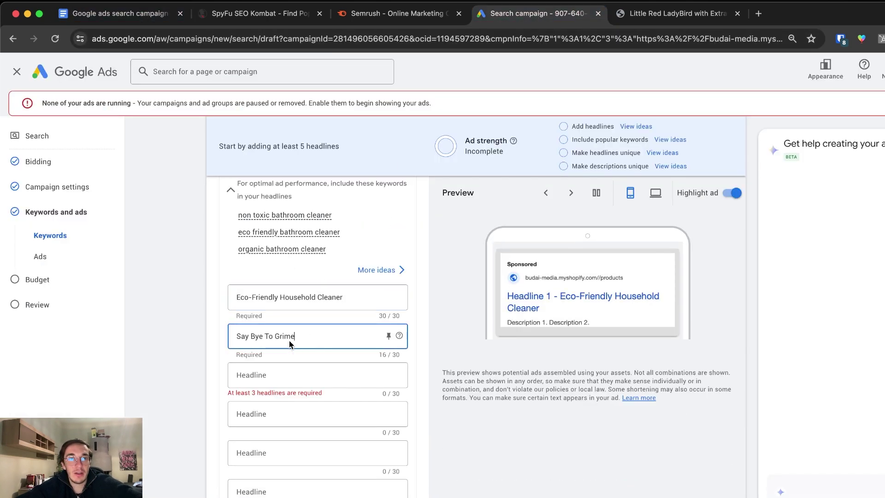
Step: Copy '100% Natural & Sustainable' from the doc into Headline 3
{"action": "left_click", "coordinate": [134, 14]}
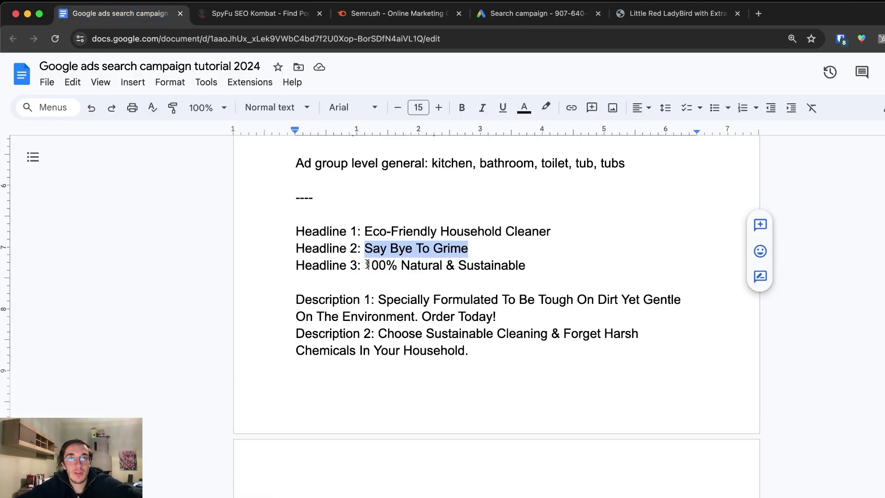
{"action": "left_click_drag", "start_coordinate": [365, 265], "coordinate": [525, 266]}
{"action": "key", "text": "super+c"}
{"action": "left_click", "coordinate": [538, 14]}
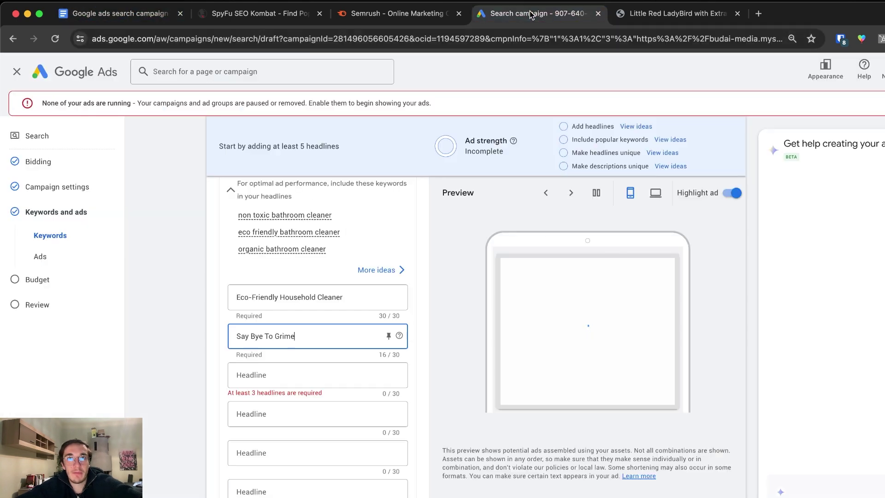
{"action": "left_click", "coordinate": [277, 375]}
{"action": "key", "text": "super+v"}
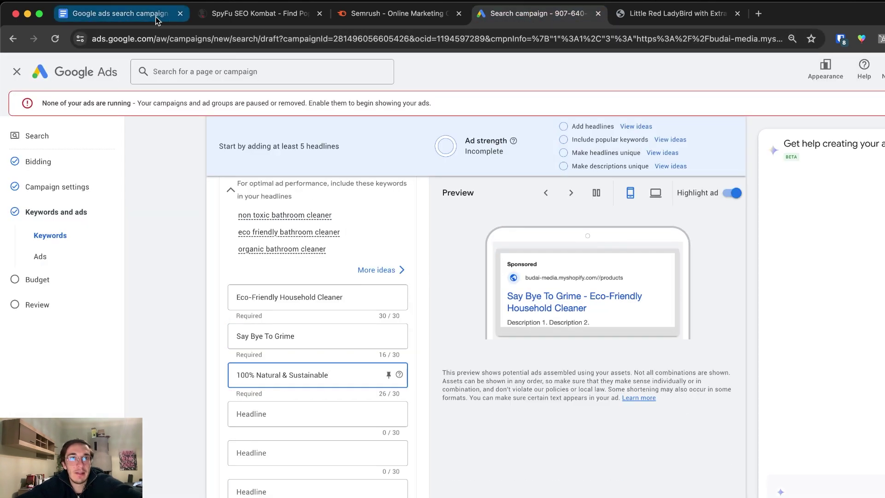
Step: Paste the doc's Description 1 into the first description field and copy Description 2
{"action": "left_click", "coordinate": [134, 13]}
{"action": "scroll", "coordinate": [418, 264], "scroll_direction": "down", "scroll_amount": 2}
{"action": "left_click_drag", "start_coordinate": [377, 248], "coordinate": [497, 265]}
{"action": "key", "text": "super+c"}
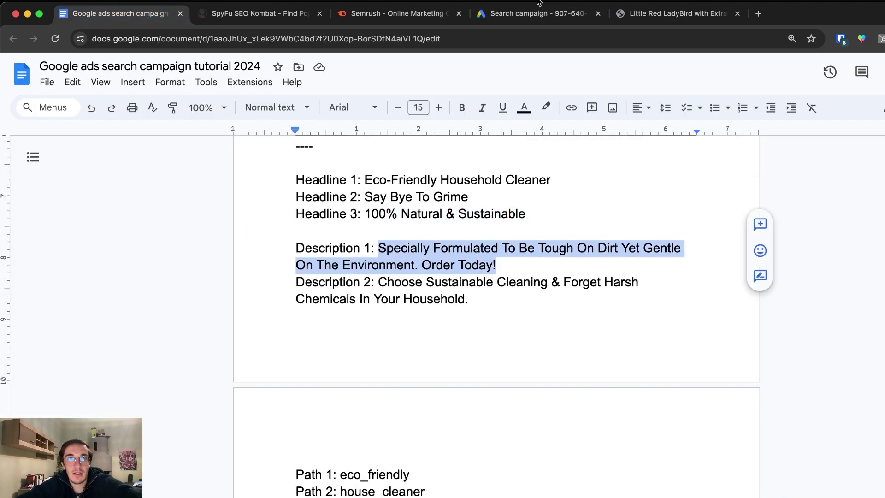
{"action": "left_click", "coordinate": [530, 13]}
{"action": "scroll", "coordinate": [365, 289], "scroll_direction": "down", "scroll_amount": 12}
{"action": "scroll", "coordinate": [365, 289], "scroll_direction": "up", "scroll_amount": 3}
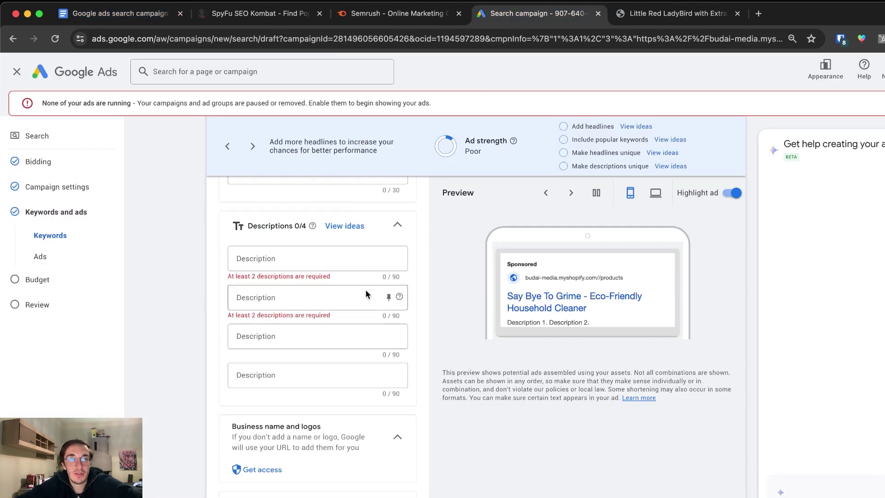
{"action": "left_click", "coordinate": [314, 257]}
{"action": "key", "text": "super+v"}
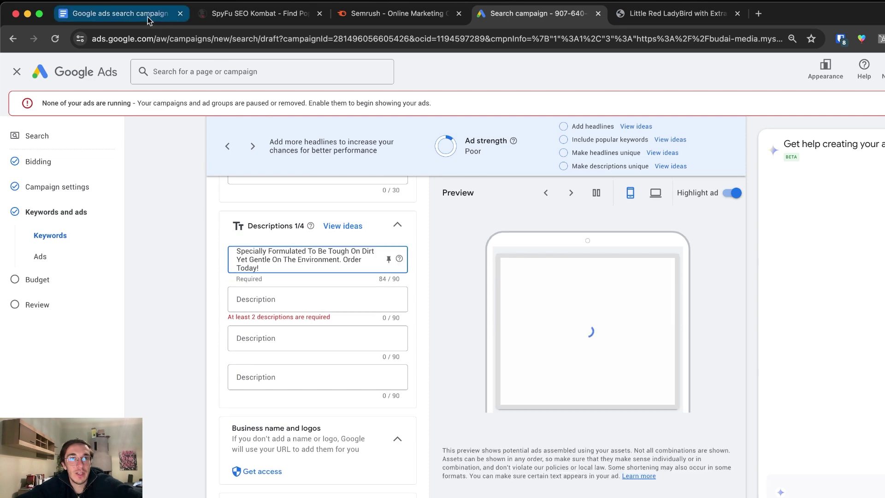
{"action": "left_click", "coordinate": [119, 13]}
{"action": "left_click_drag", "start_coordinate": [377, 282], "coordinate": [467, 298]}
{"action": "key", "text": "super+c"}
{"action": "key", "text": "super+4"}
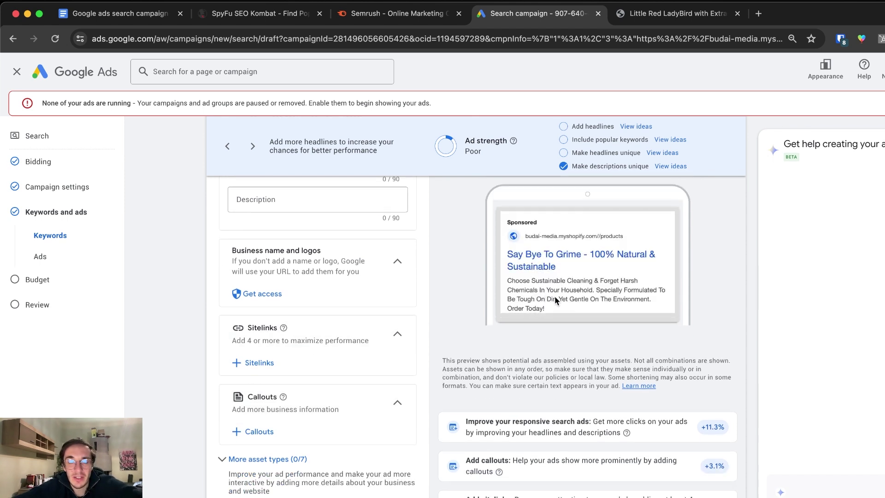
{"action": "scroll", "coordinate": [318, 356], "scroll_direction": "up", "scroll_amount": 3}
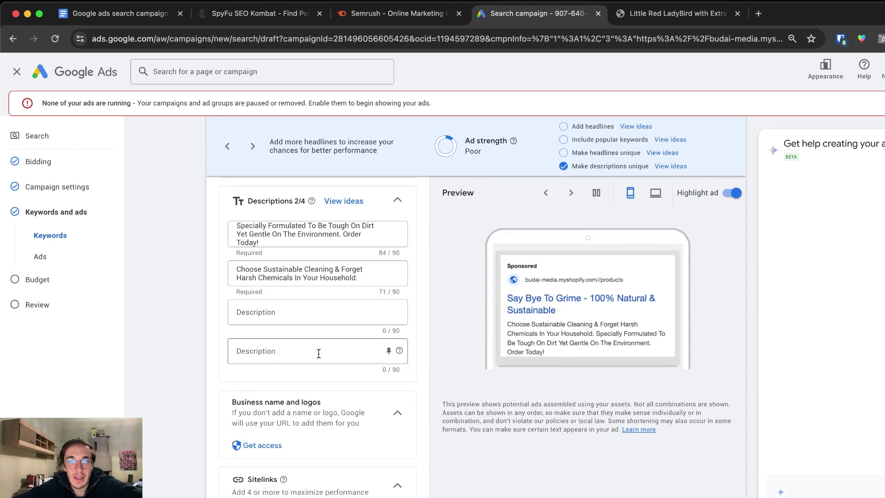
{"action": "scroll", "coordinate": [318, 356], "scroll_direction": "down", "scroll_amount": 2}
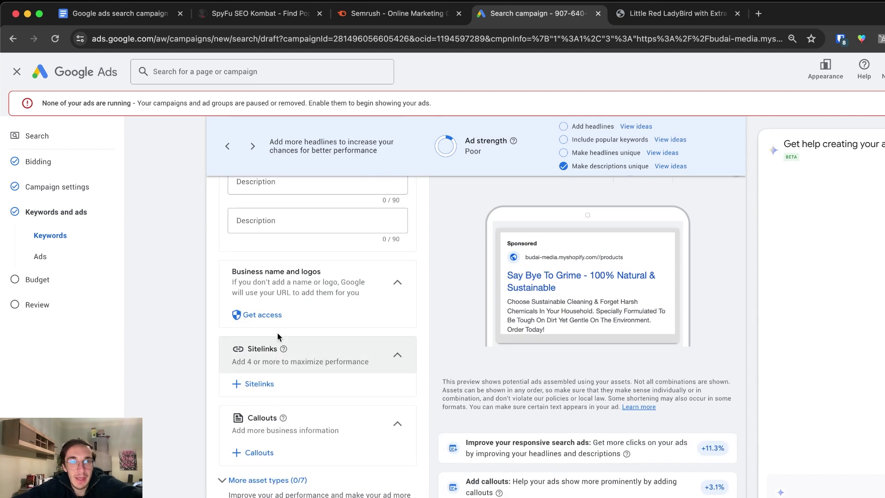
{"action": "scroll", "coordinate": [279, 328], "scroll_direction": "down", "scroll_amount": 1}
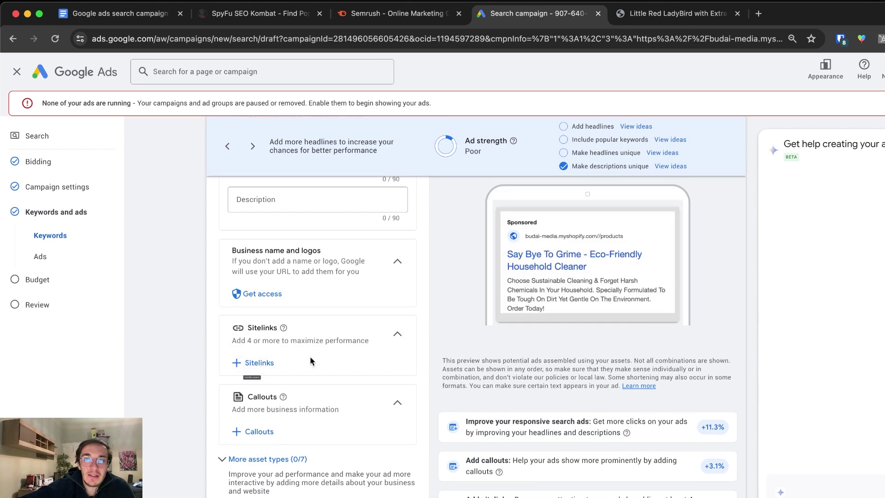
{"action": "left_click", "coordinate": [259, 364]}
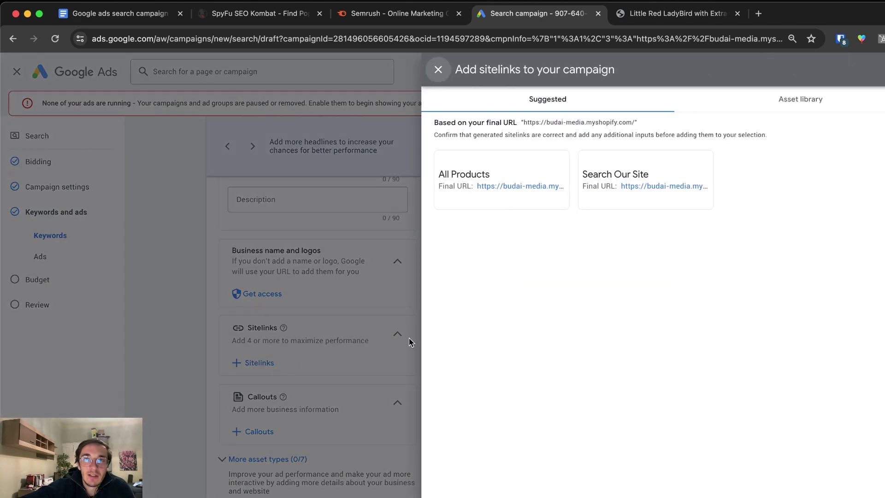
{"action": "left_click", "coordinate": [629, 179]}
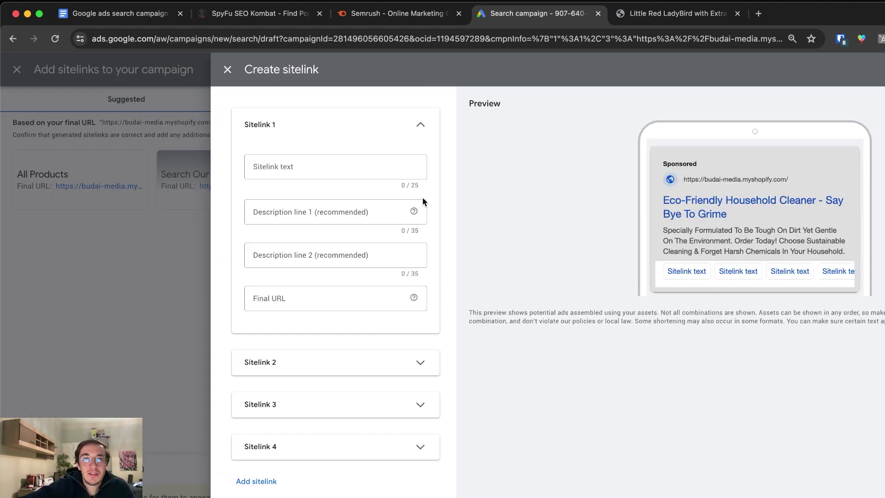
{"action": "left_click", "coordinate": [227, 69]}
{"action": "left_click", "coordinate": [293, 323]}
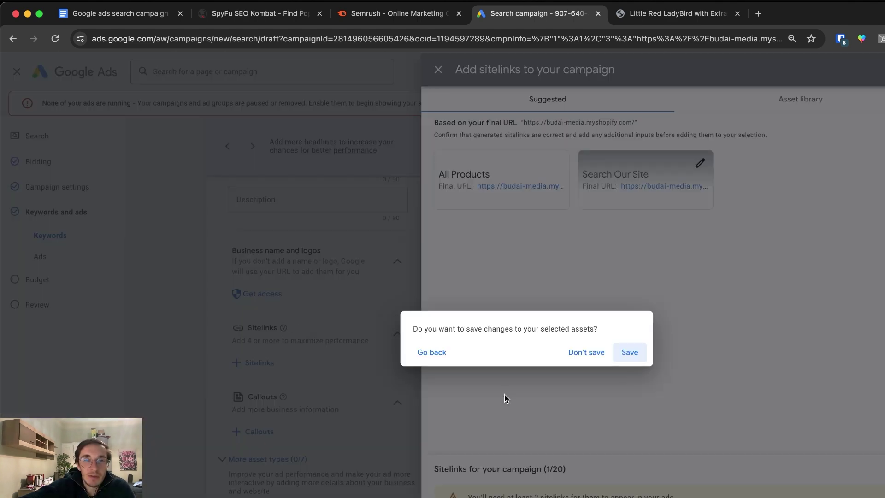
{"action": "left_click", "coordinate": [586, 352]}
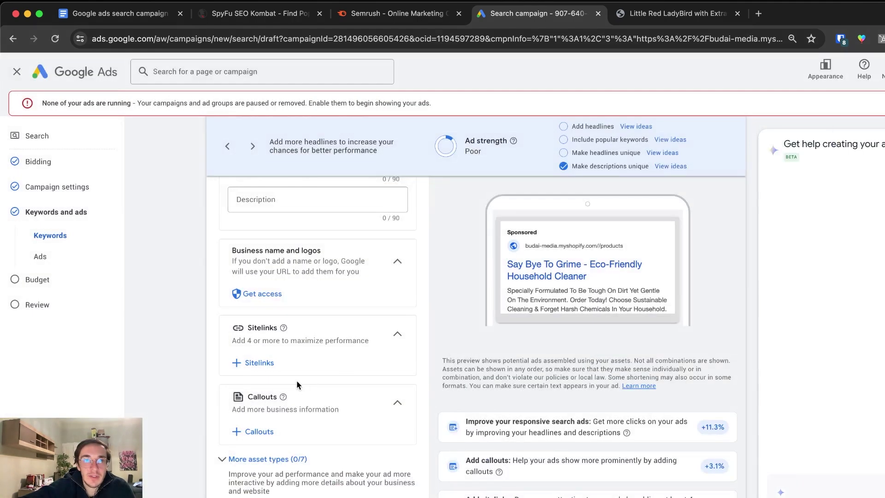
{"action": "left_click", "coordinate": [259, 431]}
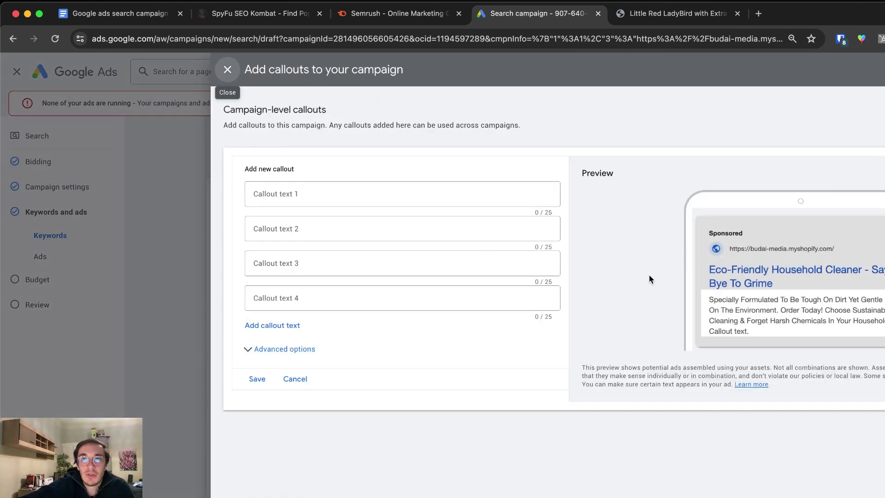
{"action": "left_click", "coordinate": [339, 188]}
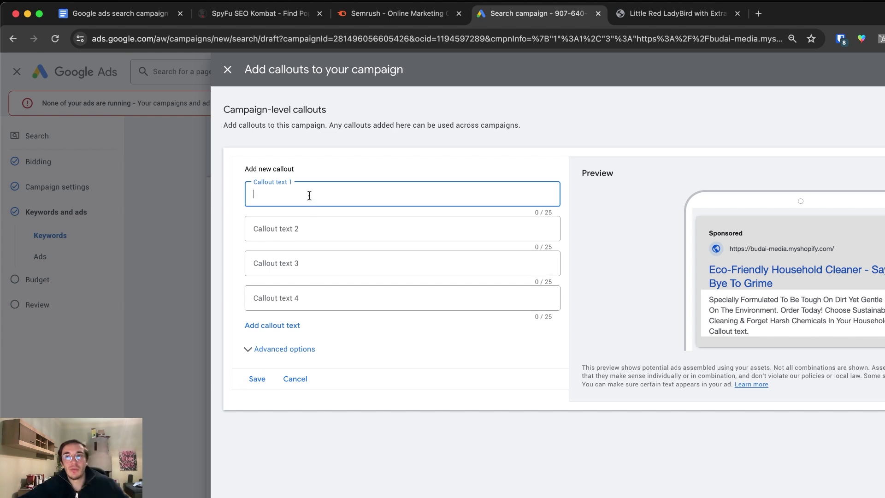
{"action": "type", "text": "testtest"}
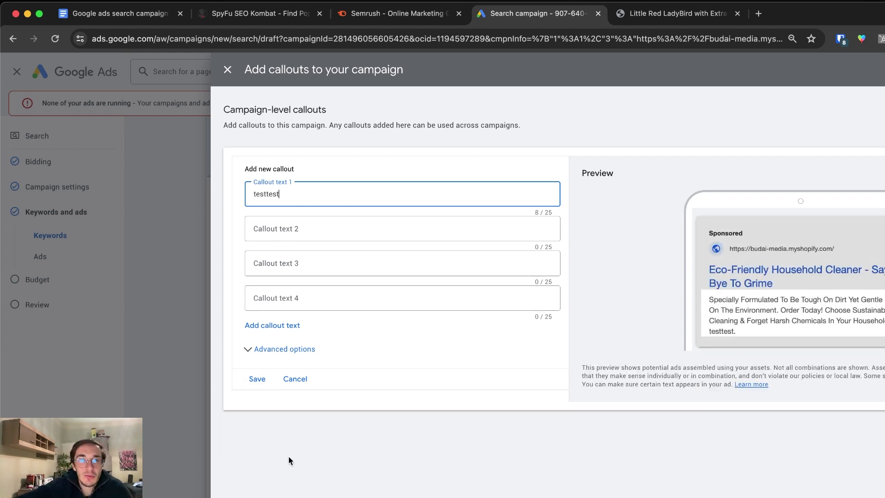
{"action": "key", "text": "Escape"}
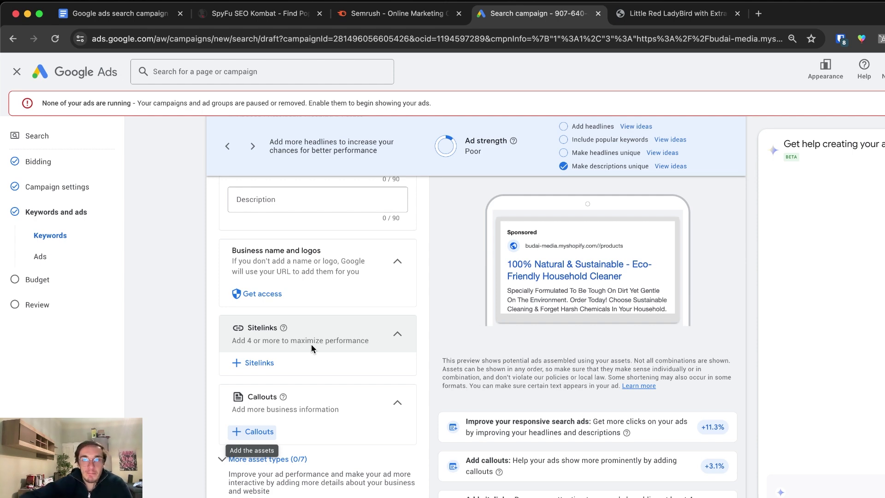
{"action": "scroll", "coordinate": [499, 370], "scroll_direction": "up", "scroll_amount": 7}
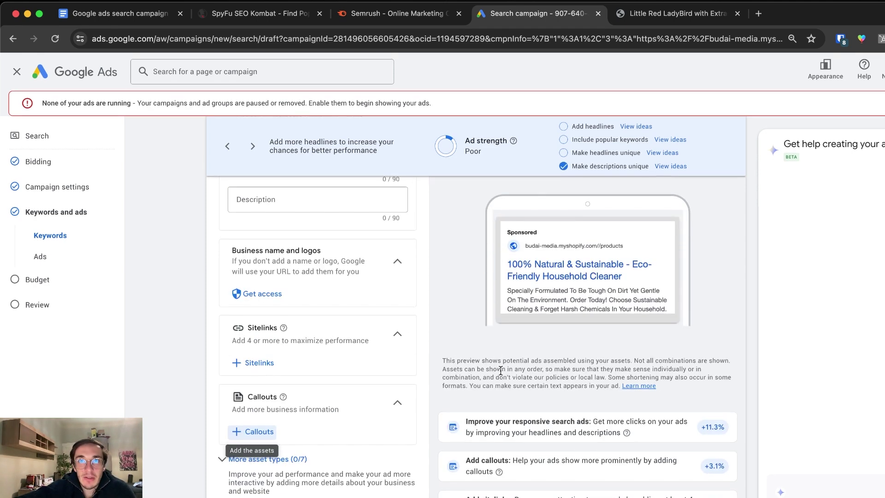